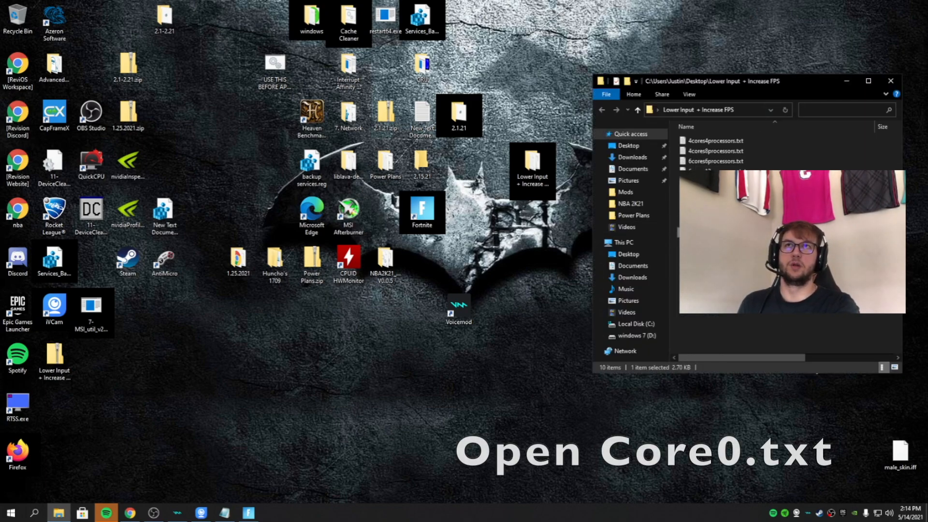
- Open the Core 0 guide text file from the Lower Input + Increase FPS folder and read through its instructions
double_click(706, 232)
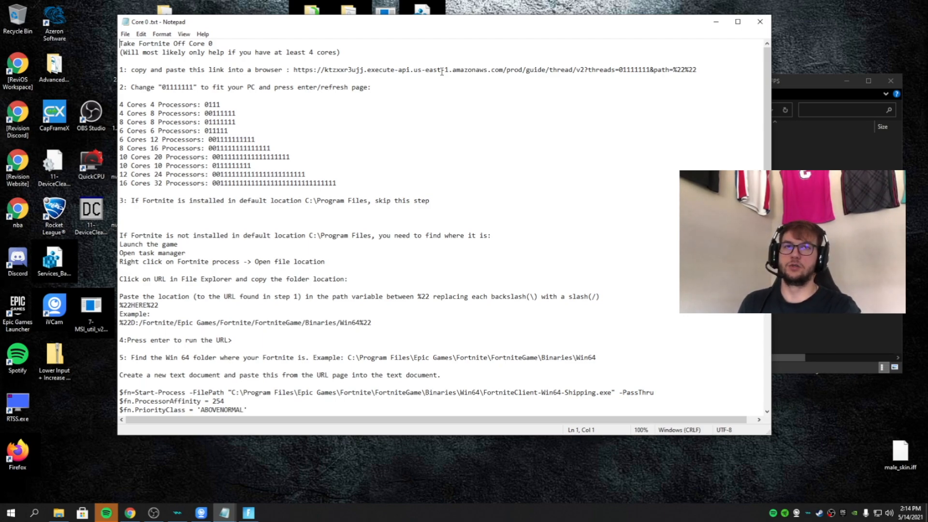
left_click(820, 81)
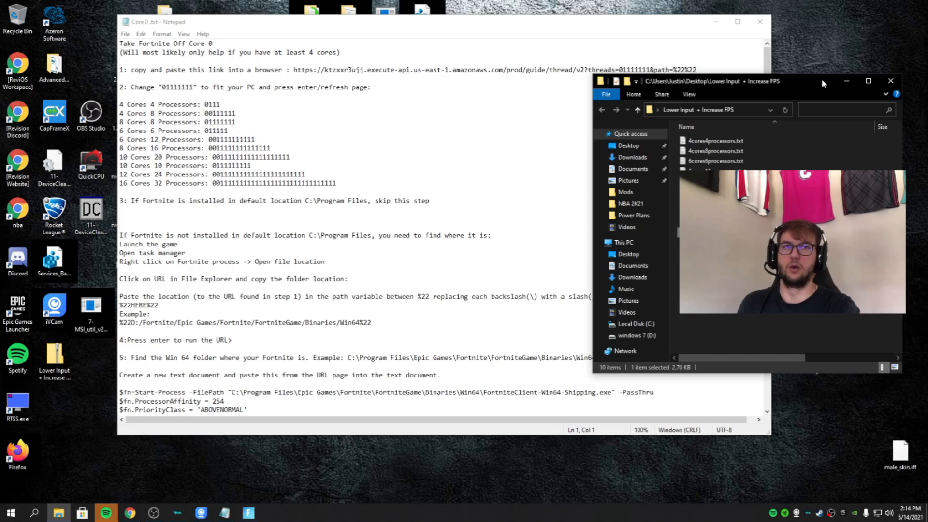
left_click(701, 52)
scroll(538, 281, "down", 13)
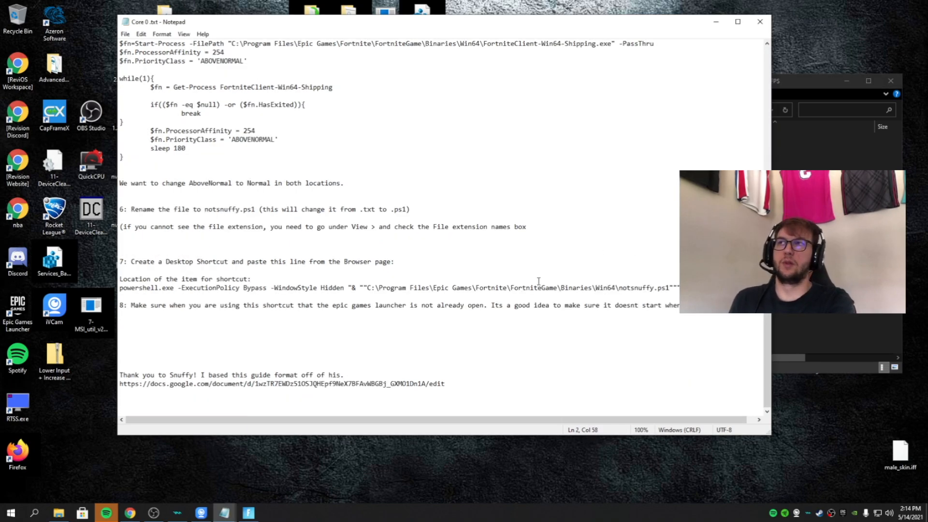
left_click_drag(198, 376, 161, 376)
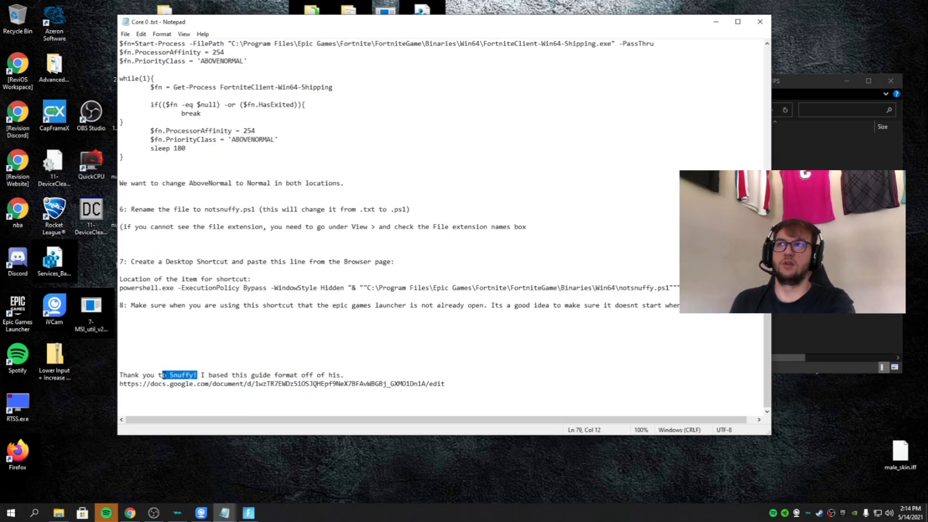
left_click(360, 392)
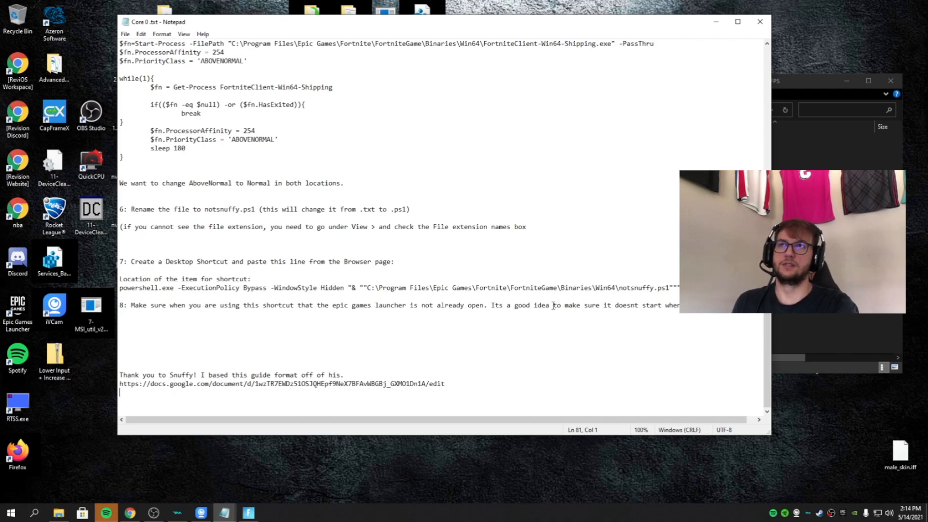
left_click_drag(675, 289, 618, 289)
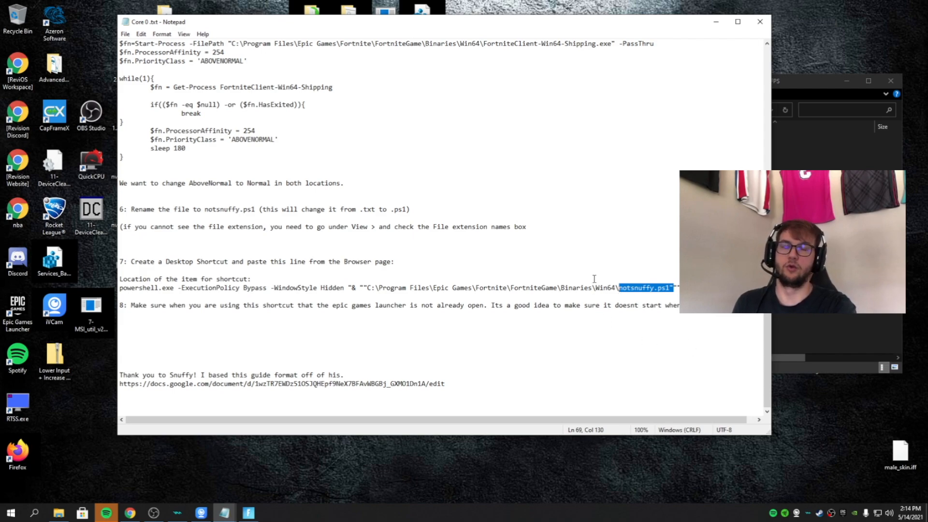
scroll(565, 263, "up", 13)
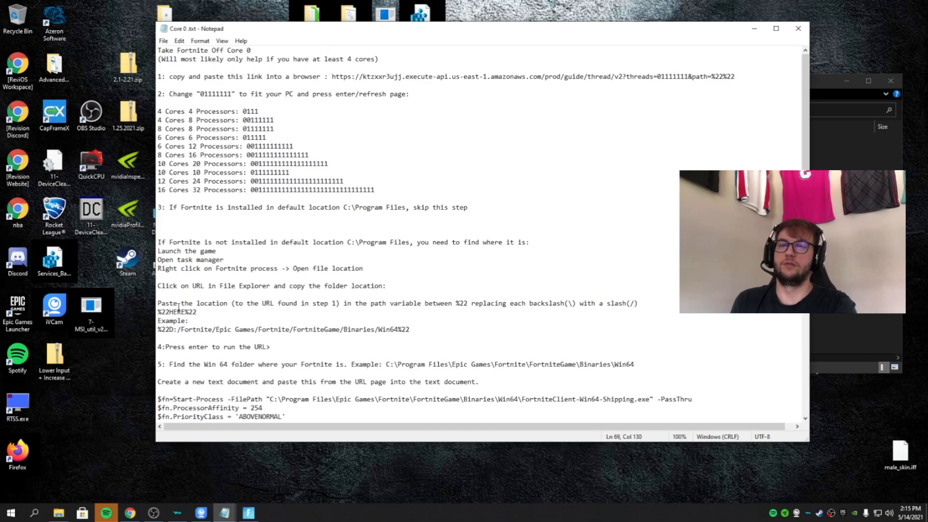
- Open Task Manager and go to the details entry of the Fortnite process
right_click(2, 514)
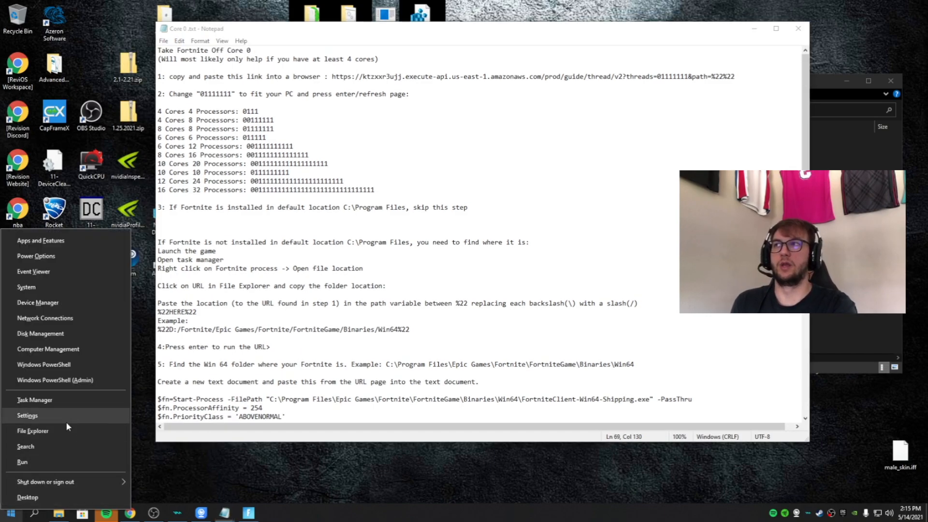
left_click(60, 402)
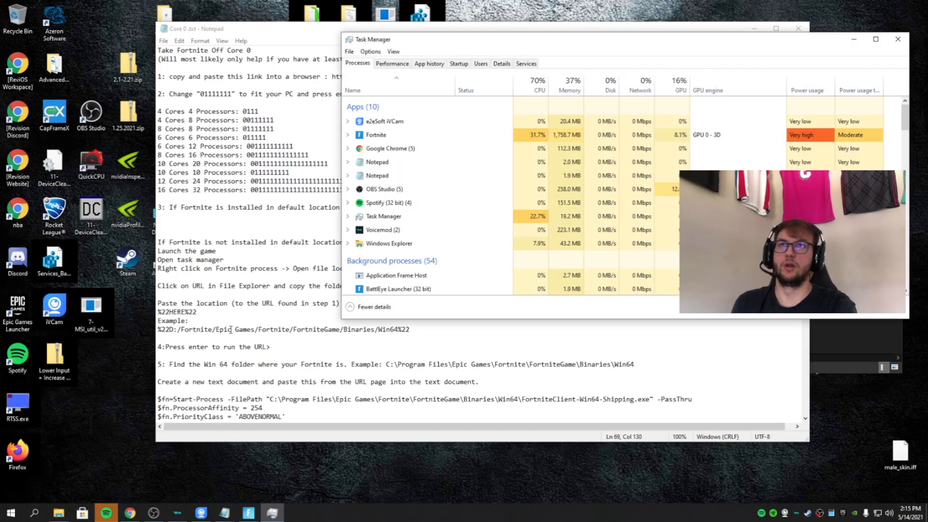
right_click(386, 136)
mouse_move(412, 167)
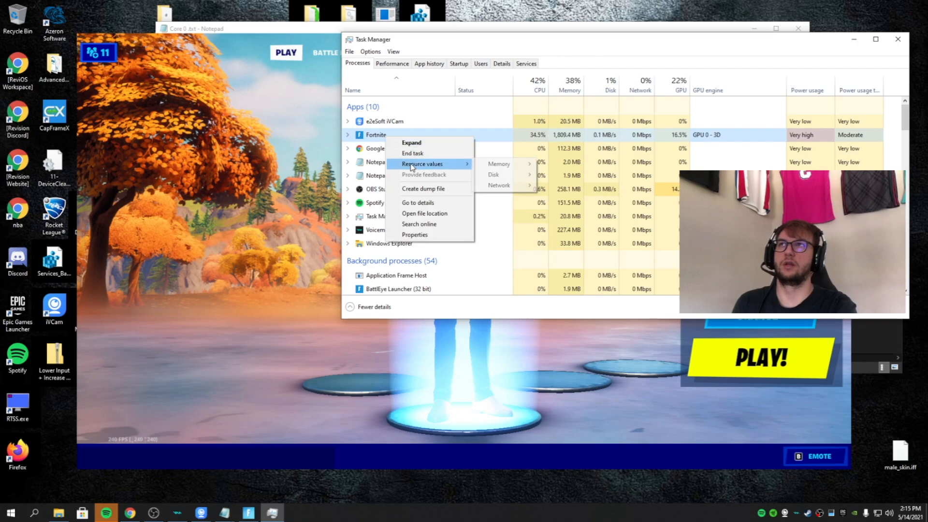
left_click(419, 203)
- Inspect the priority options and processor affinity settings of the FortniteClient-Win64 process
right_click(387, 285)
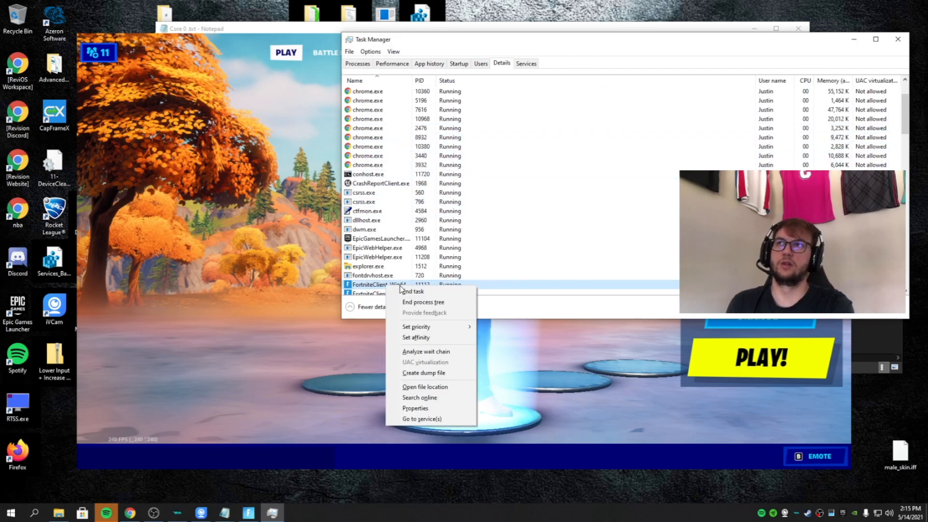
mouse_move(429, 330)
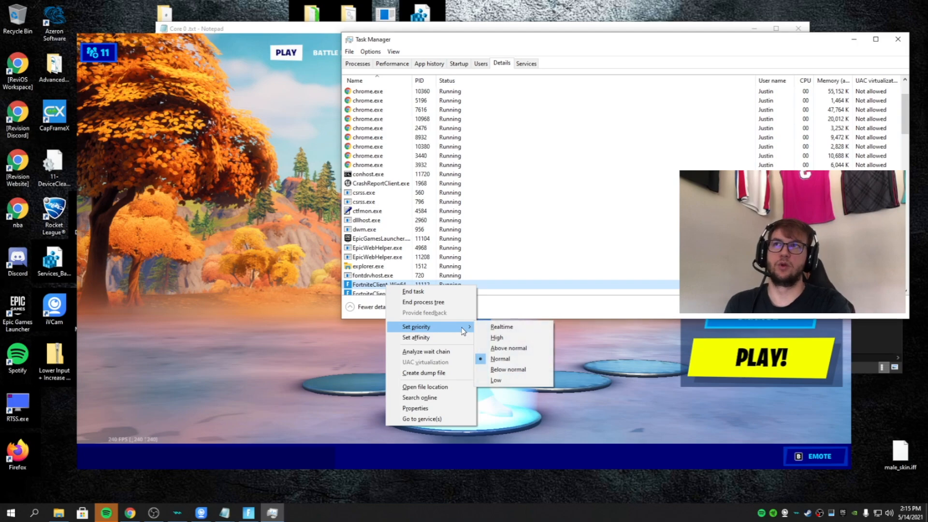
left_click(419, 337)
left_click(357, 107)
left_click(357, 115)
left_click(357, 124)
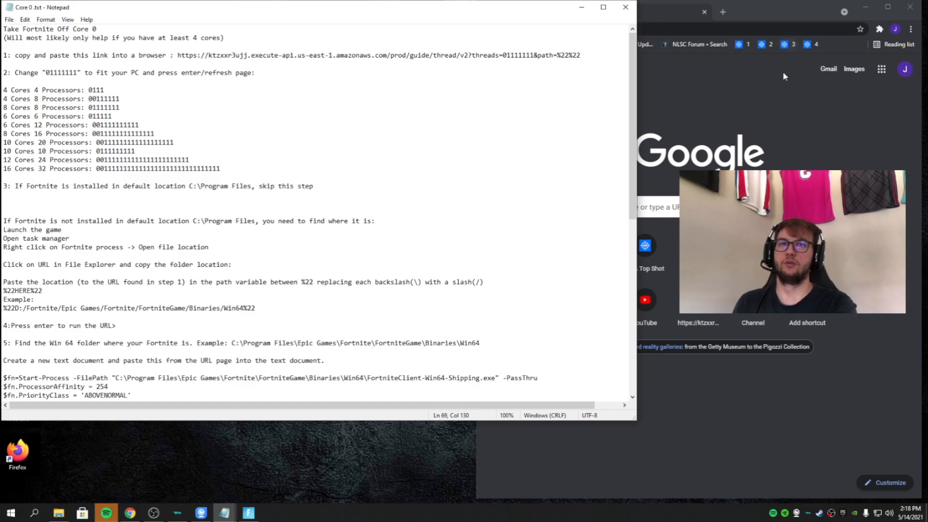
- Copy the step 1 link with threads=01111111 from the guide and load it in Chrome
left_click_drag(177, 55, 588, 55)
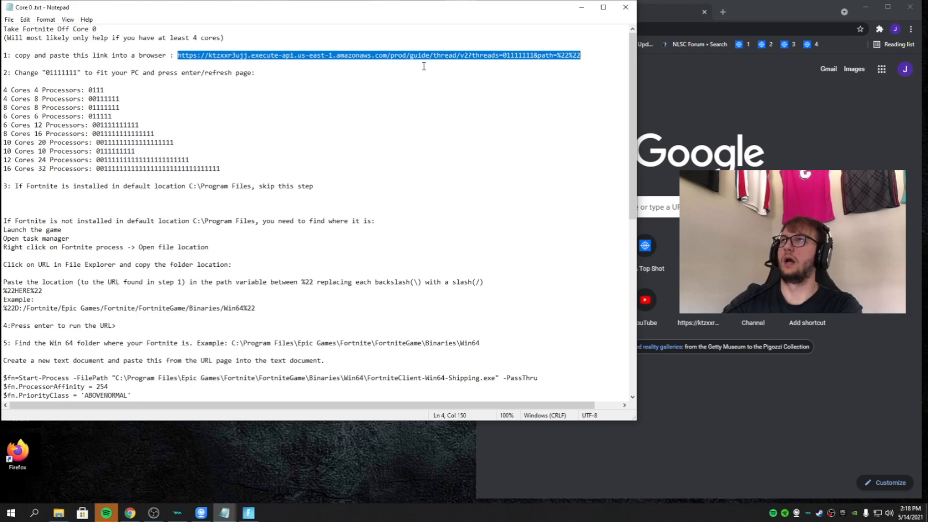
left_click(735, 33)
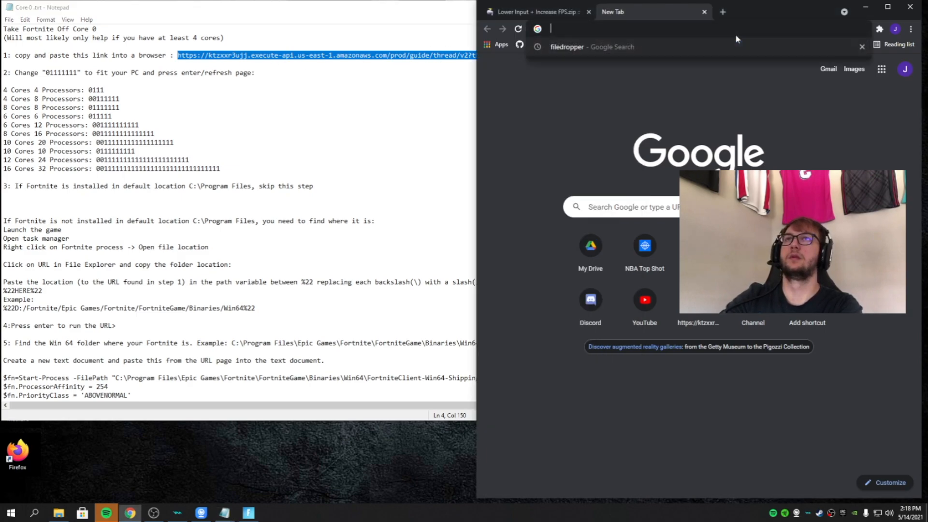
type("https://ktzxxr3ujj.execute-api.us-east-1.amazonaws.com/prod/guide/thread/v2?threads=01111111&path=%22%22")
key("Return")
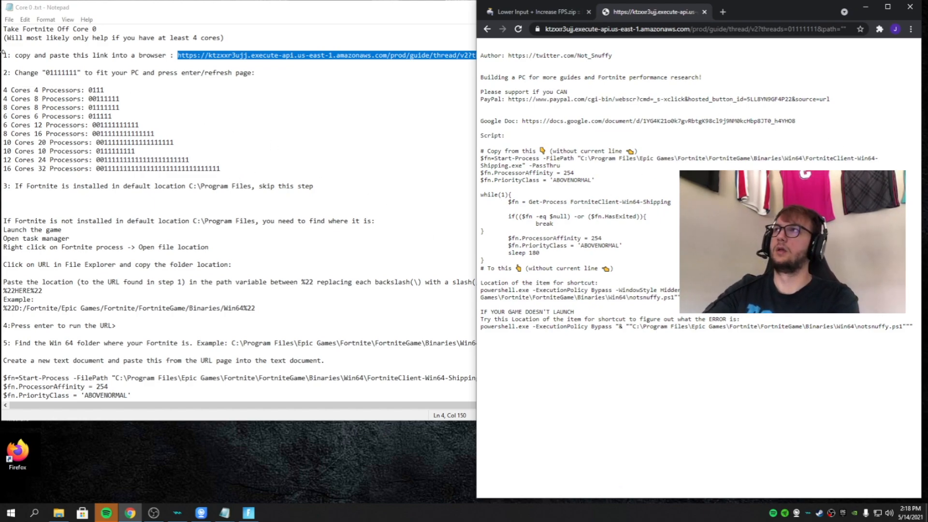
- Check the CPU's core and logical processor counts in Task Manager against the guide's processor list, and close Task Manager
left_click_drag(3, 90, 286, 186)
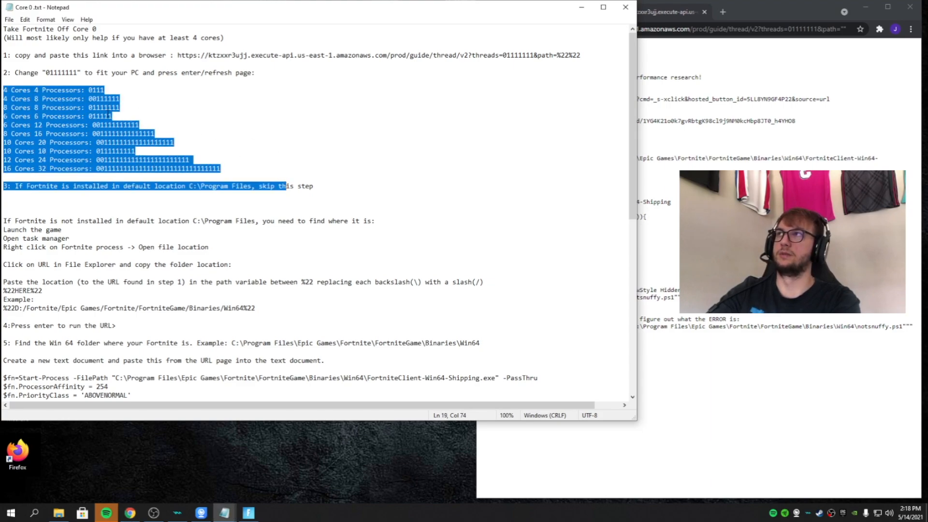
right_click(11, 515)
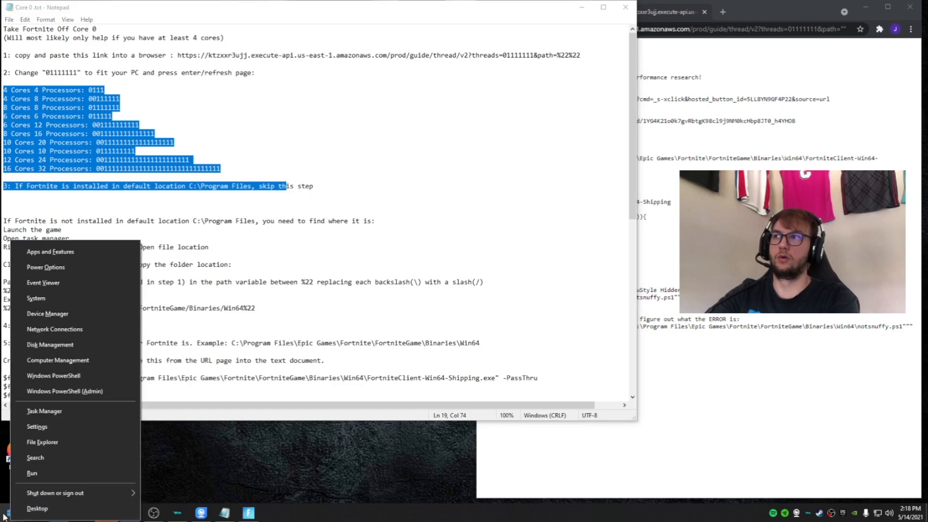
left_click(54, 412)
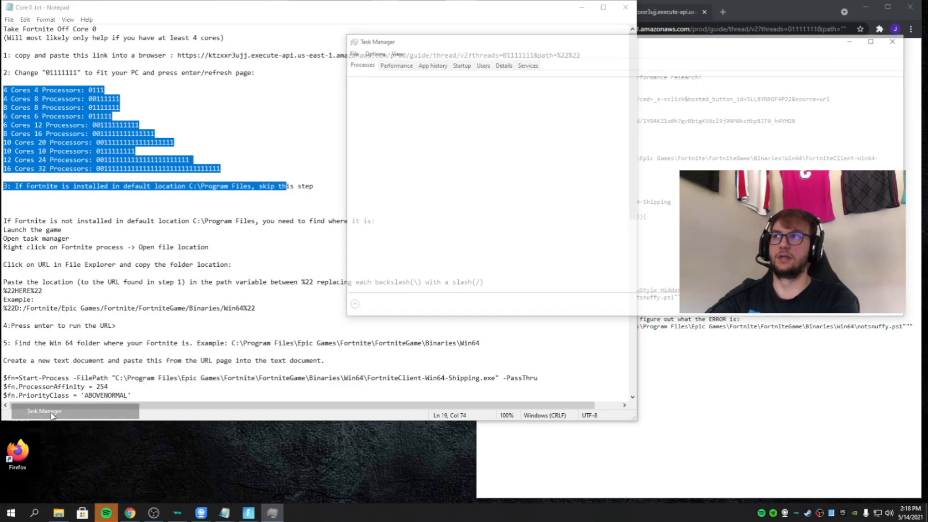
left_click(405, 65)
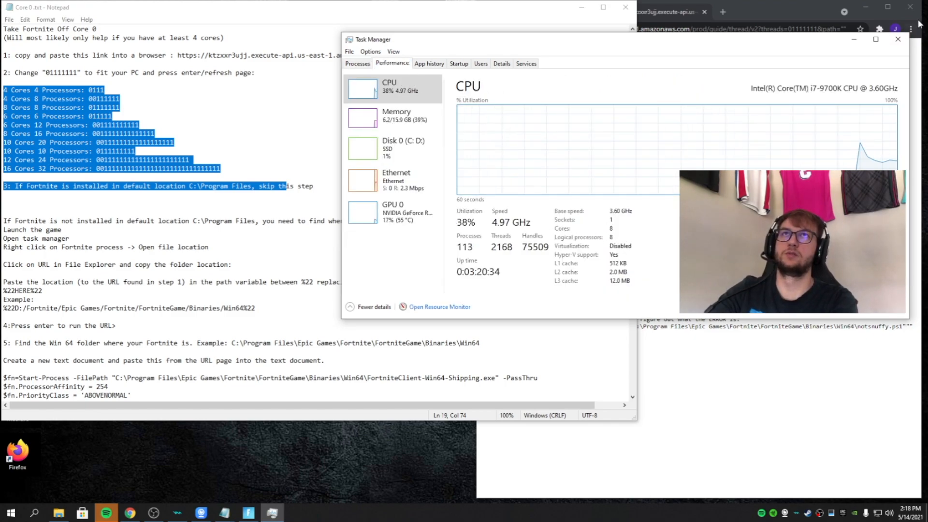
left_click(899, 41)
left_click(389, 124)
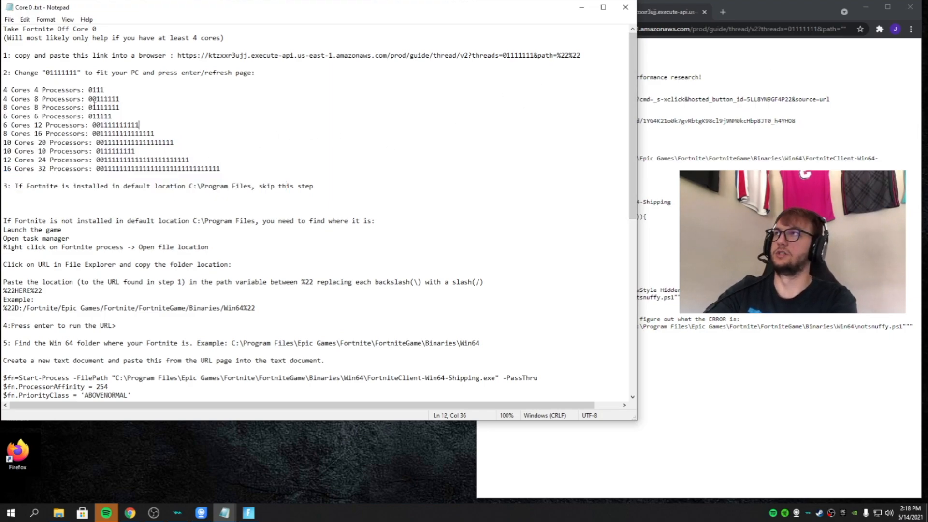
- Examine the guide's thread values for 4 cores with 4 processors and 4 cores with 8 processors
left_click_drag(88, 90, 113, 91)
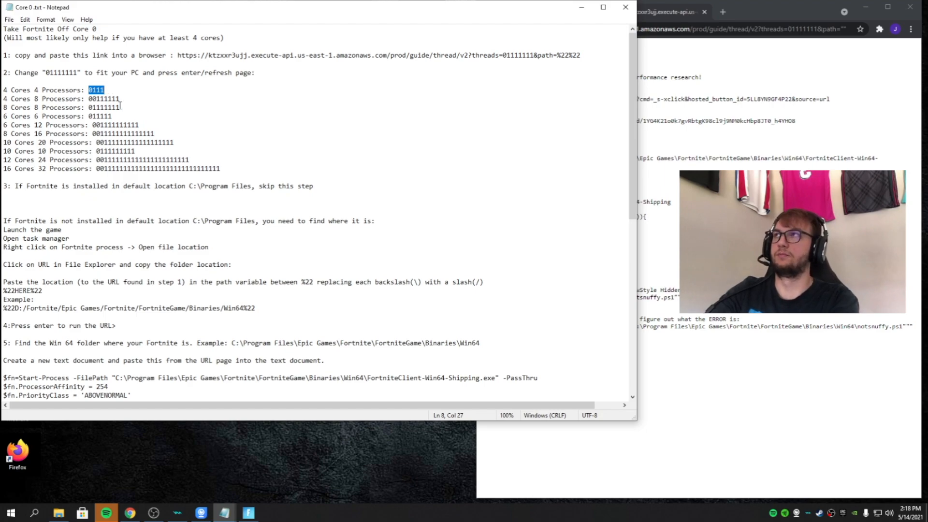
left_click_drag(107, 91, 88, 92)
left_click(88, 90)
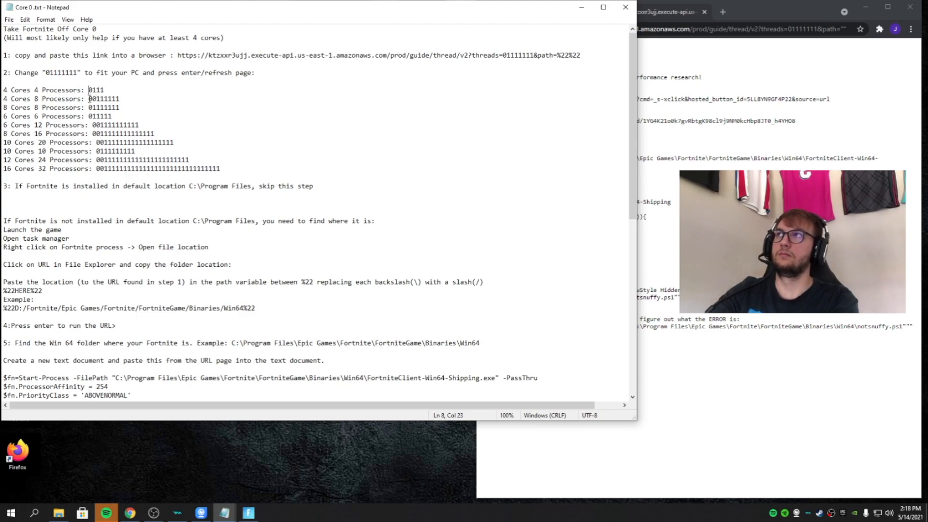
left_click_drag(88, 99, 122, 99)
left_click(123, 99)
left_click(89, 100)
left_click(94, 99)
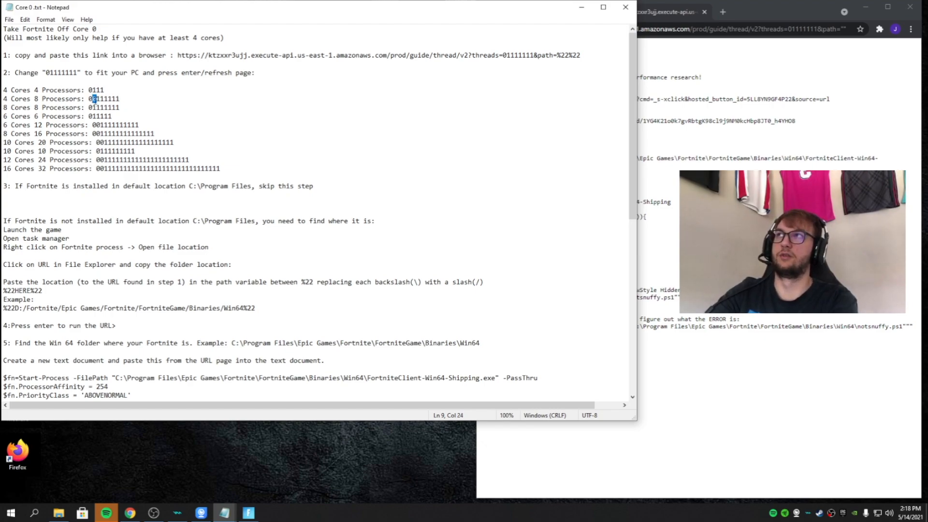
double_click(95, 99)
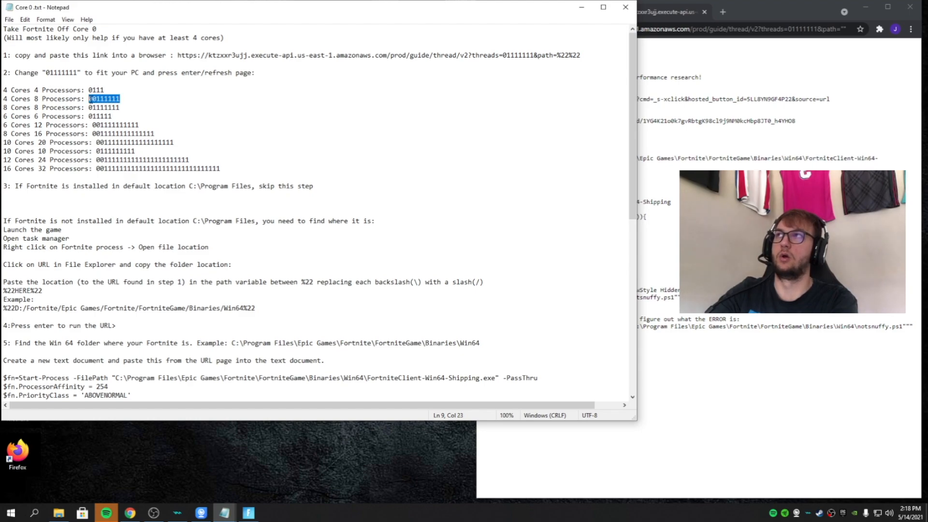
key("Left")
left_click(97, 99, "shift")
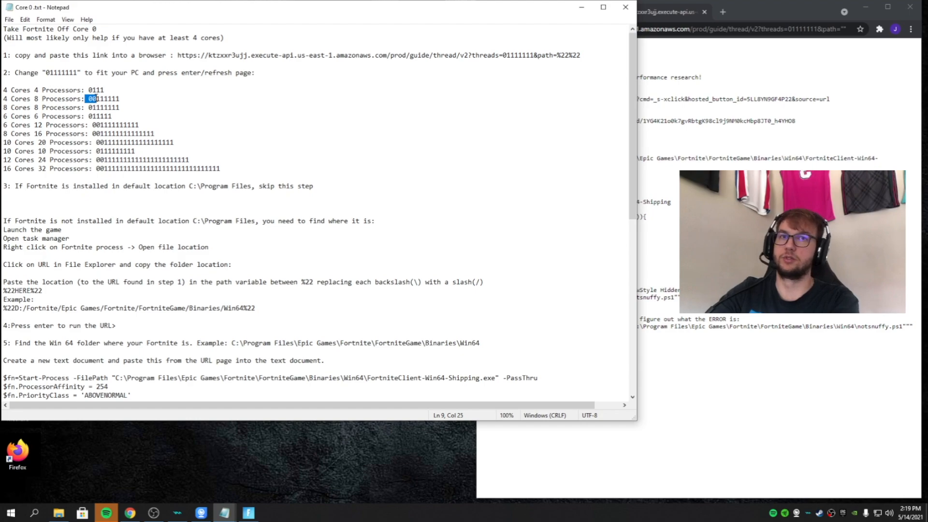
- Try out the sample value 11111111 with its last two digits replaced by 00 below step 3, and remove it again
left_click(117, 99)
left_click(117, 120)
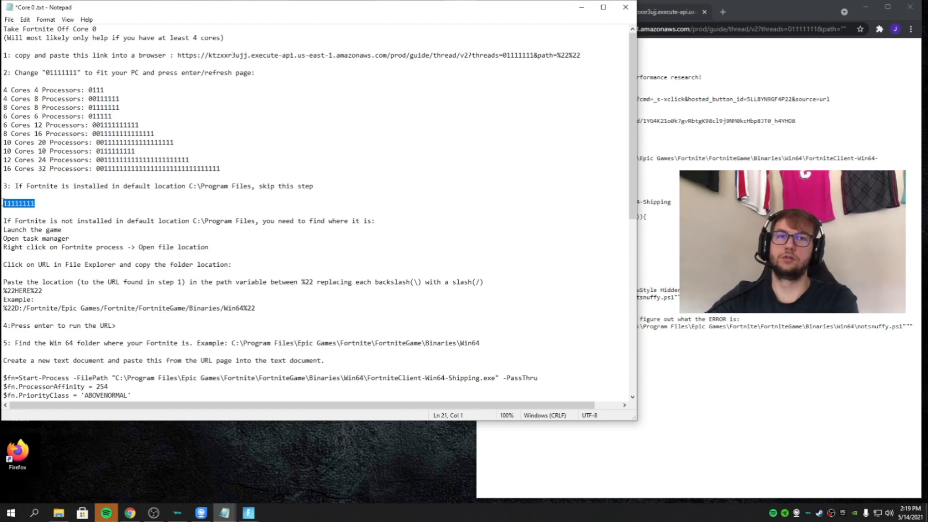
left_click_drag(36, 202, 1, 204)
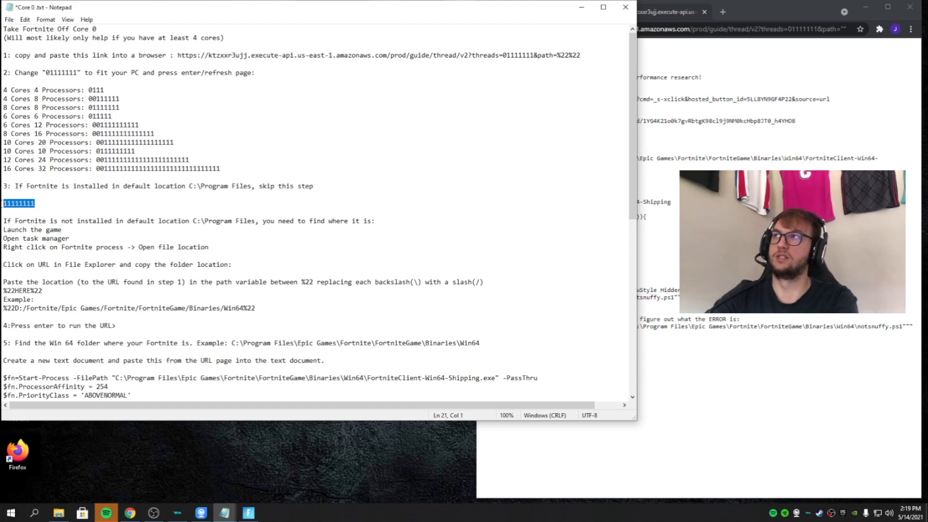
left_click(7, 203)
left_click_drag(36, 204, 26, 203)
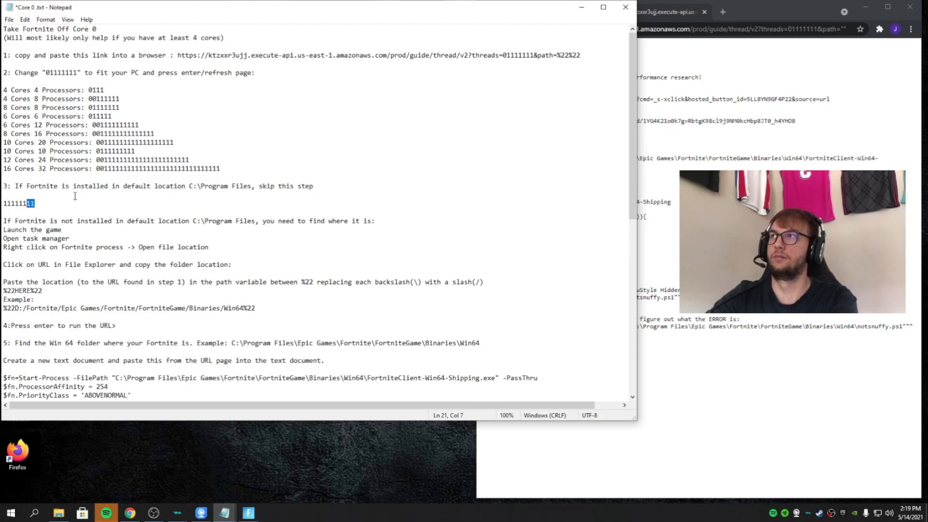
type("00")
left_click_drag(44, 204, 2, 205)
key("BackSpace")
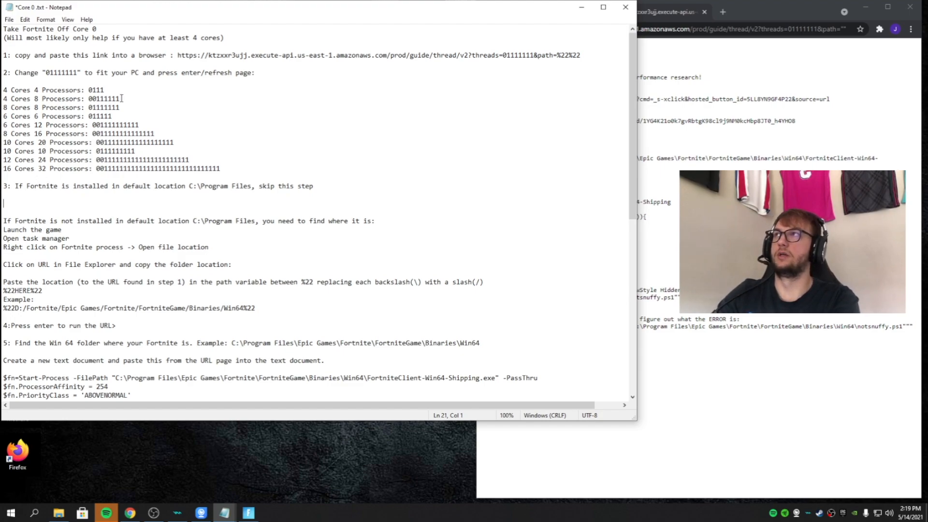
- Set the threads value in the browser URL to 01111111, the guide's value for 8 cores and 8 processors, and reload the page
left_click_drag(119, 108, 90, 108)
left_click(113, 108)
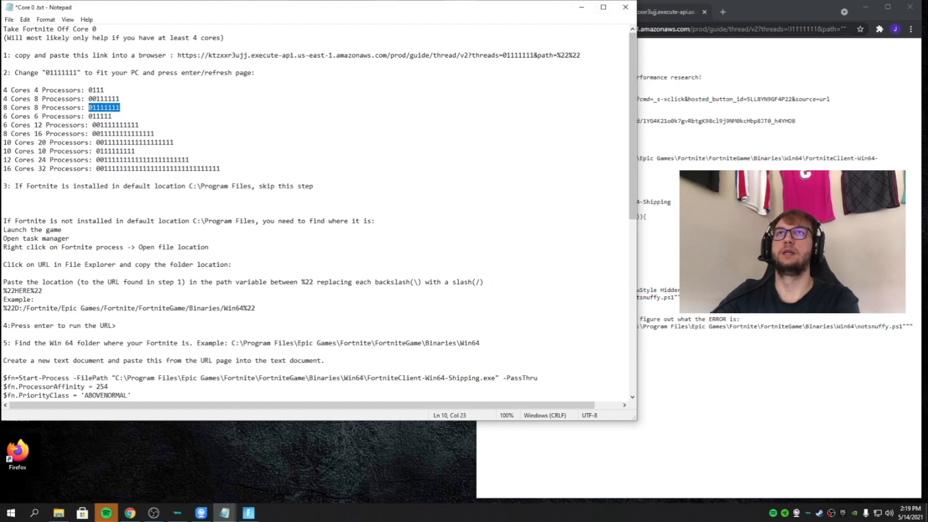
double_click(790, 29)
key("ctrl+c")
left_click_drag(804, 29, 862, 29)
left_click(815, 29)
left_click_drag(805, 29, 779, 29)
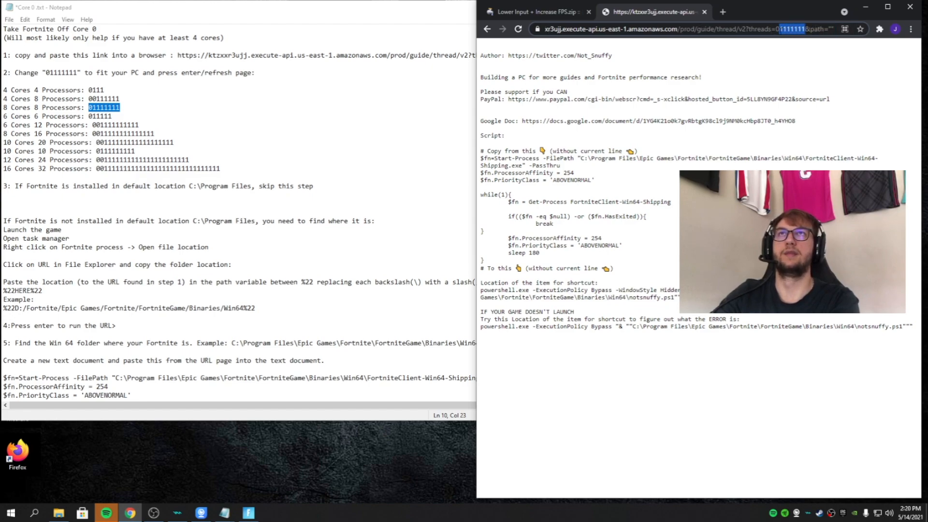
key("ctrl+v")
key("Return")
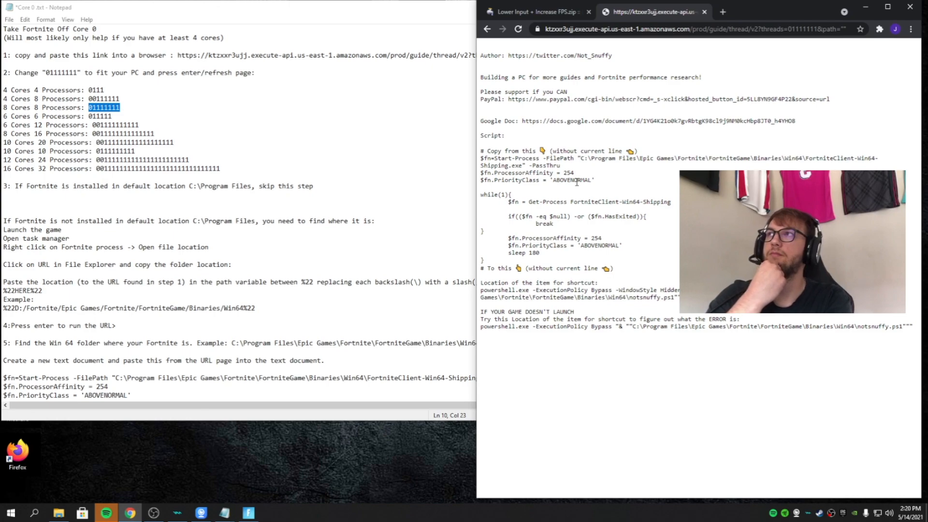
- Browse in File Explorer to the folder C:\Program Files\Epic Games\Fortnite\FortniteGame\Binaries\Win64
key("alt+Tab")
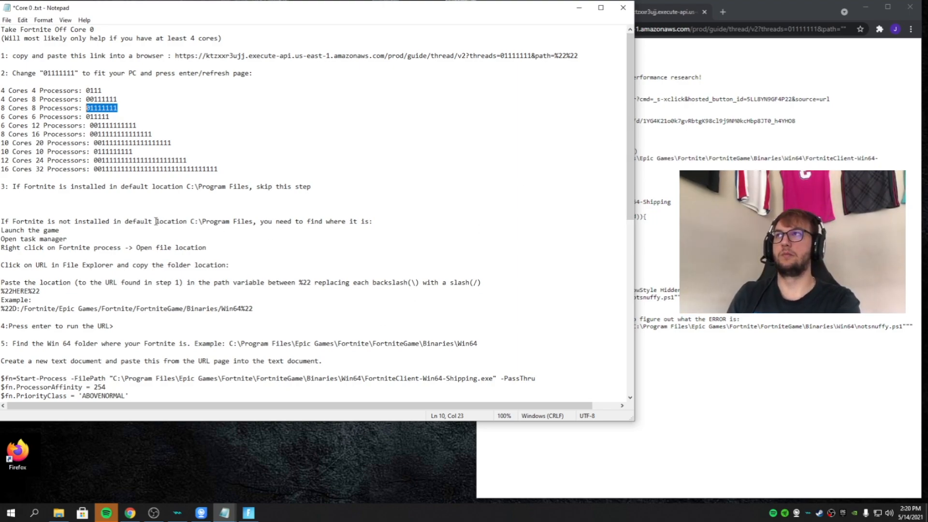
left_click_drag(187, 186, 303, 187)
left_click(59, 513)
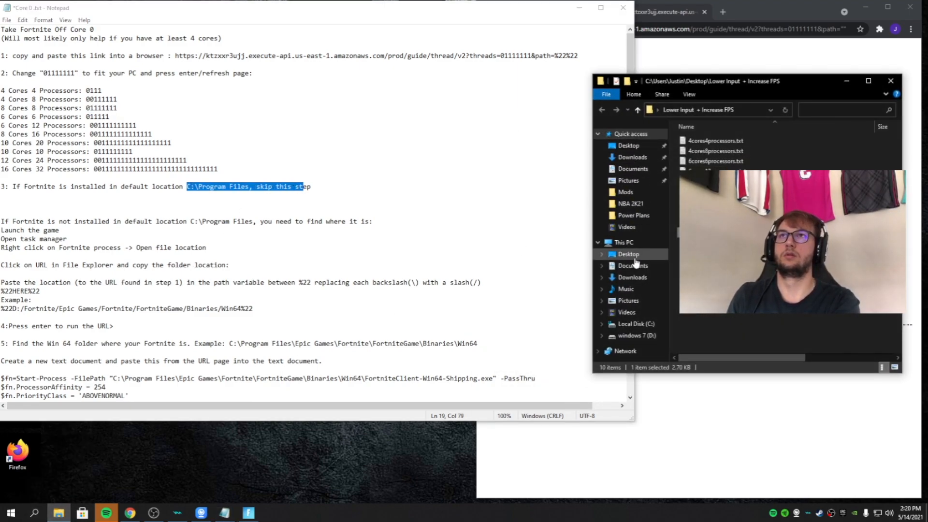
left_click(646, 325)
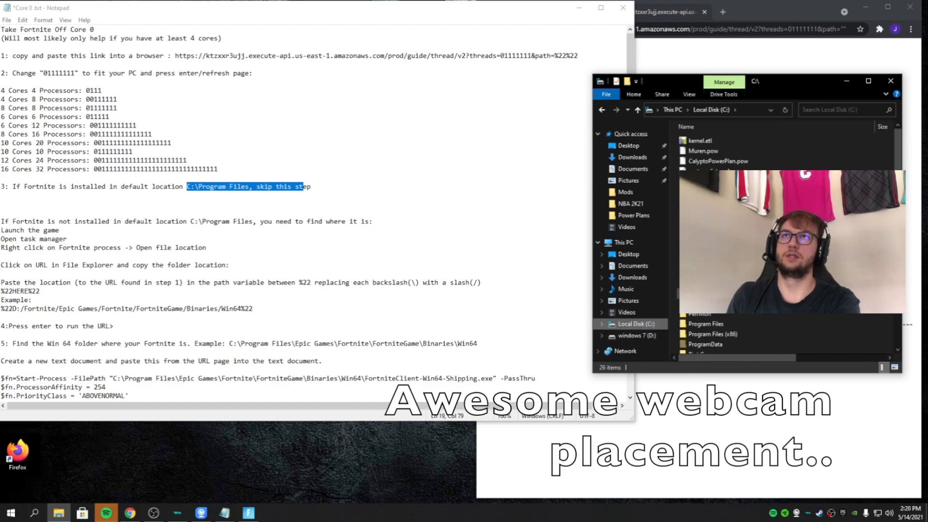
double_click(710, 277)
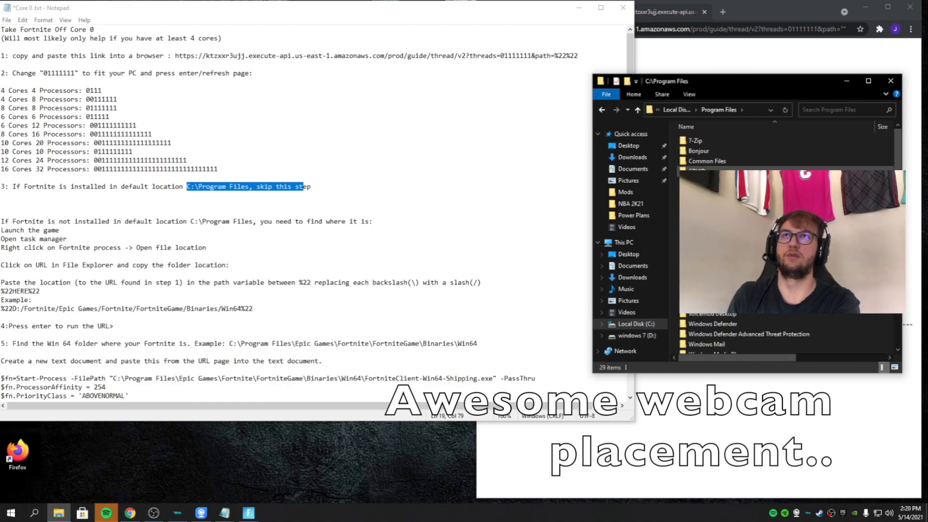
double_click(709, 192)
left_click(713, 141)
double_click(713, 140)
double_click(708, 162)
double_click(712, 141)
double_click(698, 151)
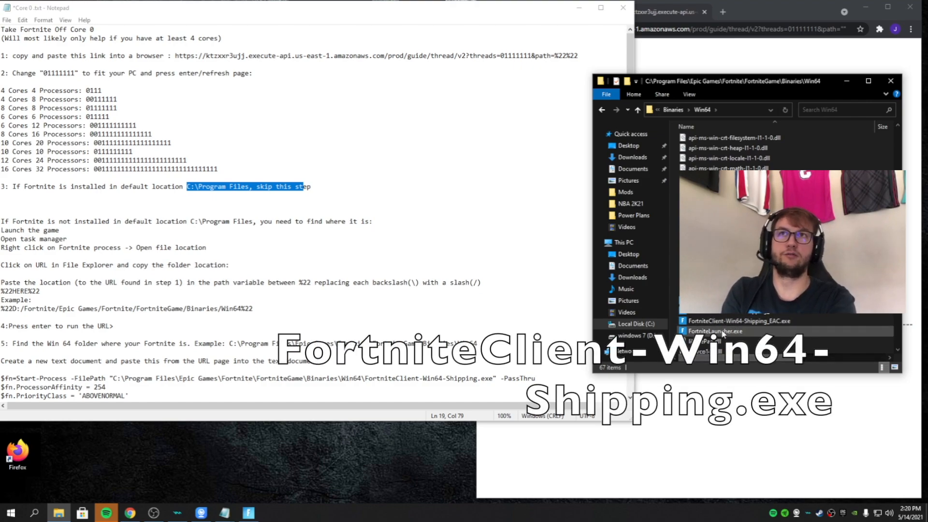
- Open the properties of FortniteClient-Win64-Shipping.exe and check the guide's instructions for the folder location
right_click(745, 320)
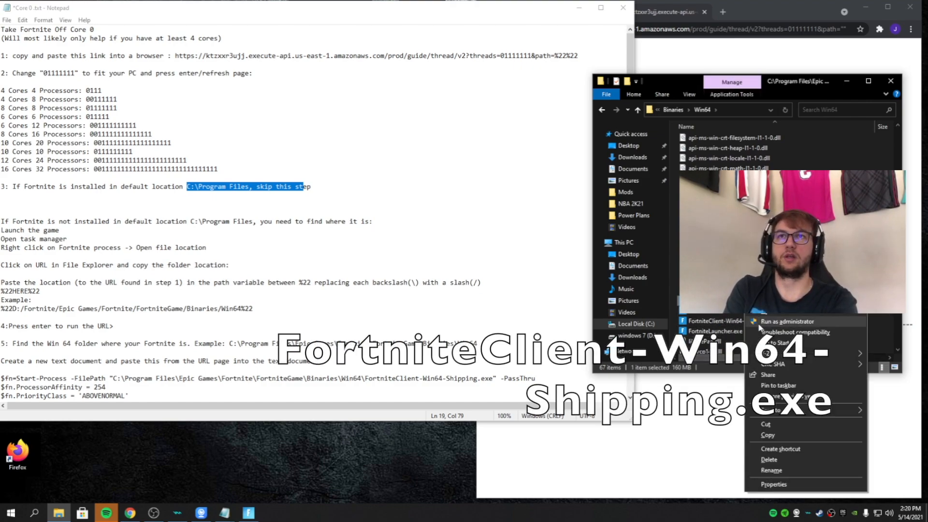
left_click(772, 484)
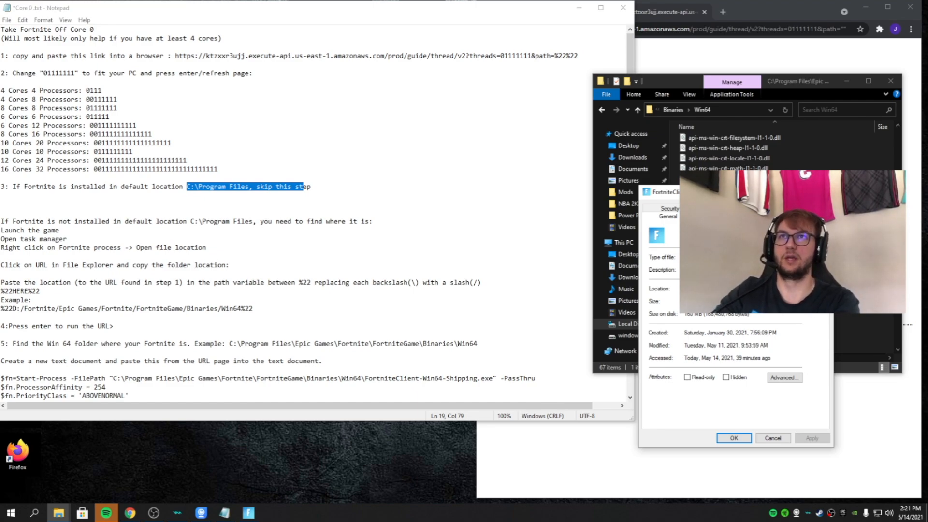
left_click(409, 259)
scroll(410, 262, "down", 2)
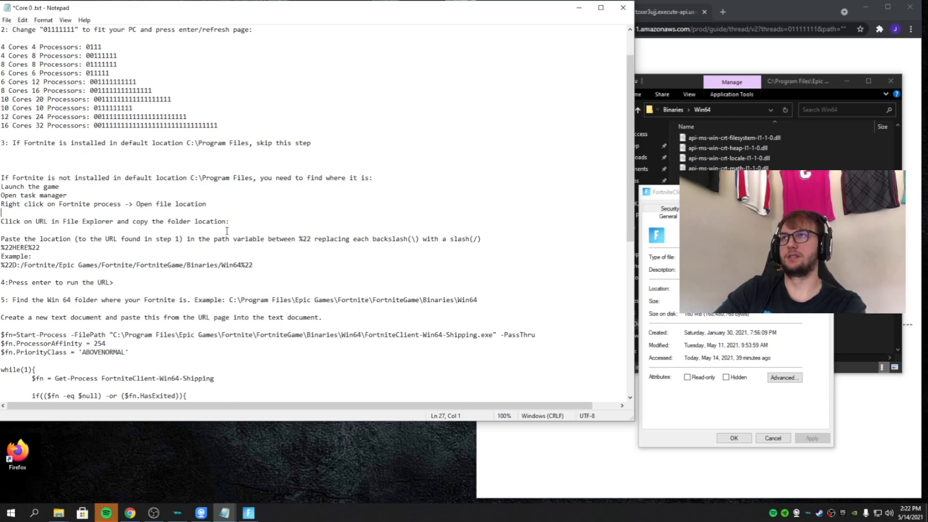
- Insert C:/Program Files/Epic Games/Fortnite/FortniteGame/Binaries/Win64 between the two %22 markers of the guide's step 1 link, using forward slashes
left_click_drag(47, 248, 76, 248)
left_click(8, 248)
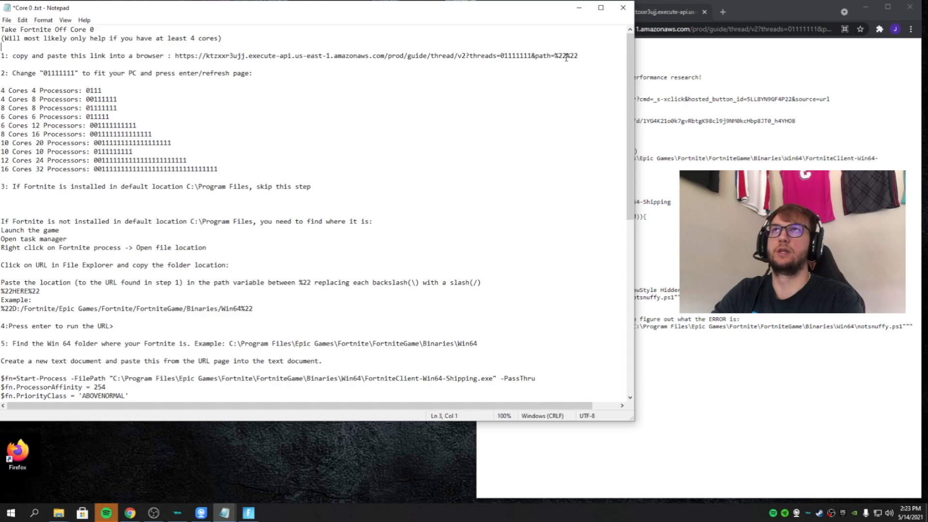
type("C:\\Program Files\\Epic Games\\Fortnite\\FortniteGame\\Binaries\\Win64")
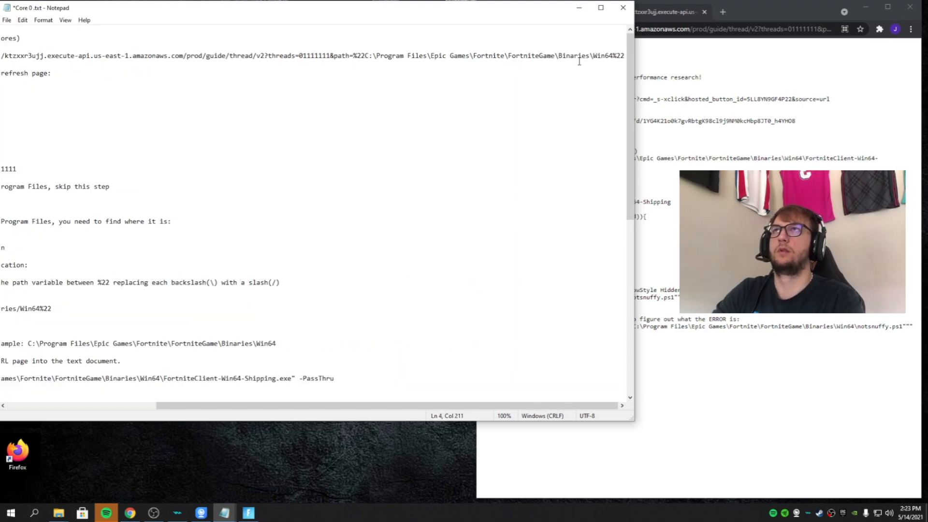
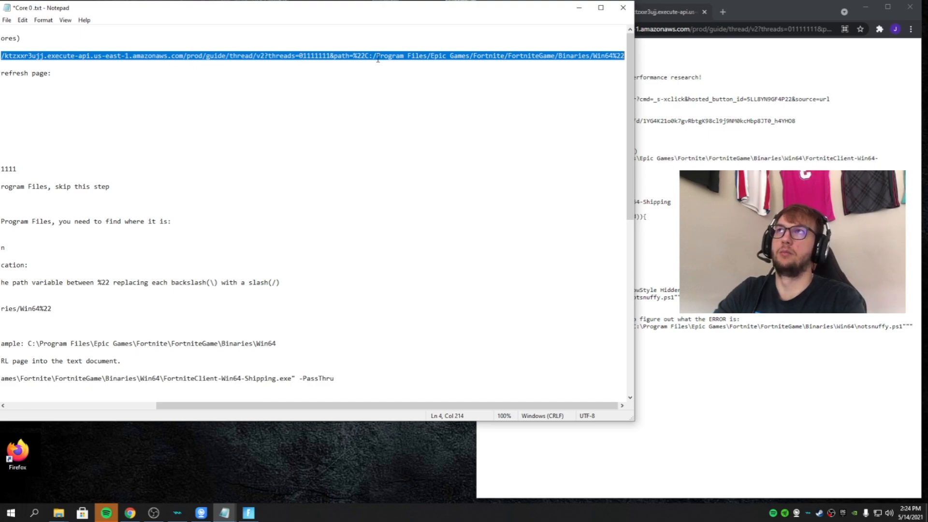
- Load the guide link with threads=01111111 and the Win64 folder path in the browser
left_click(738, 27)
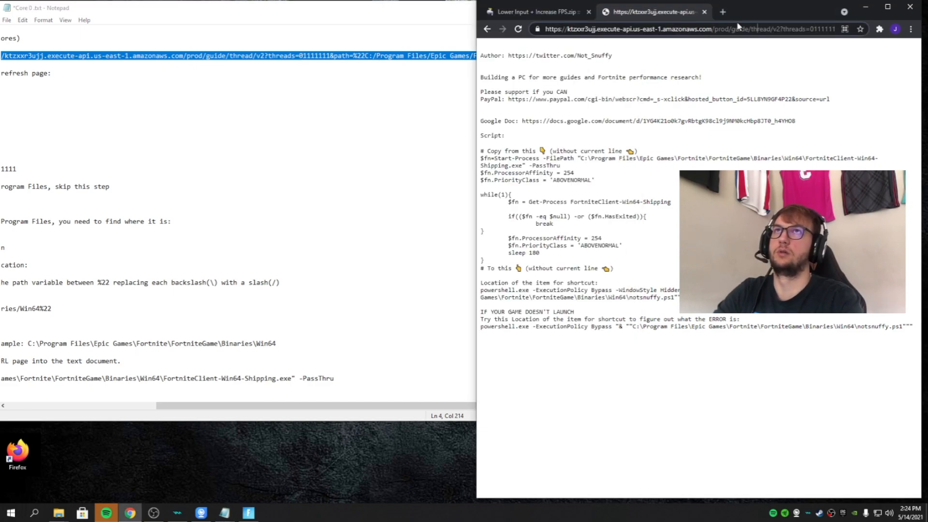
left_click(732, 30)
type("https://ktzxxr3ujj.execute-api.us-east-1.amazonaws.com/prod/guide/thread/v2?threads=01111111&path=%22C:/Program Files/Epic Games/Fortnite/FortniteGame/Binaries/Win64%22")
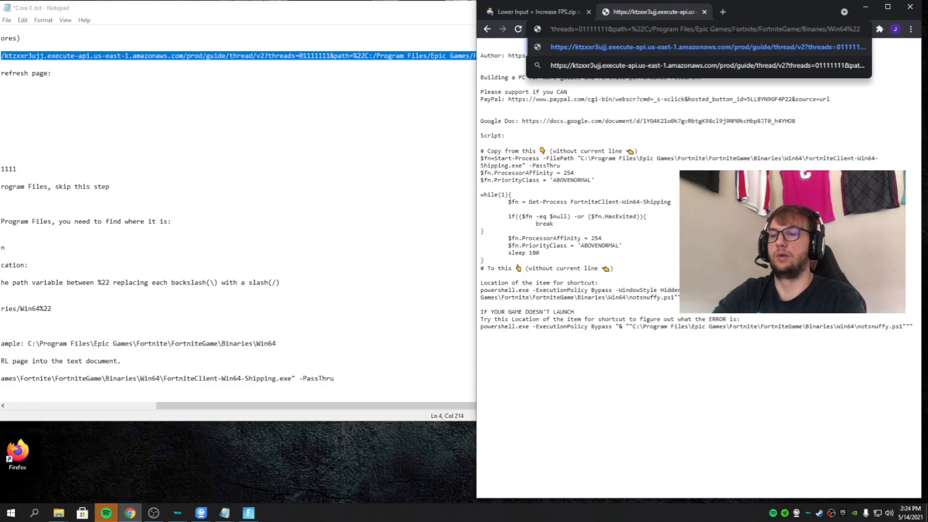
key("Return")
left_click(744, 29)
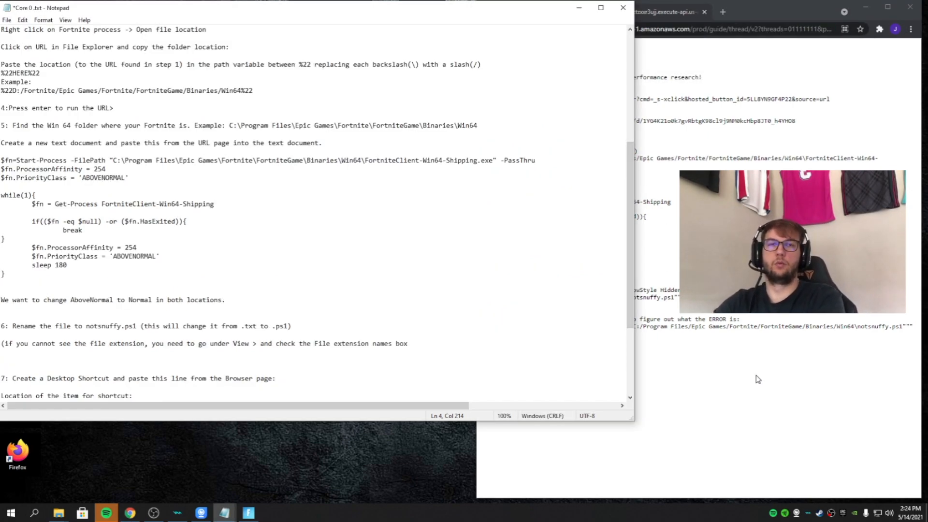
- Create a new text document on the desktop and open it
right_click(436, 463)
mouse_move(517, 430)
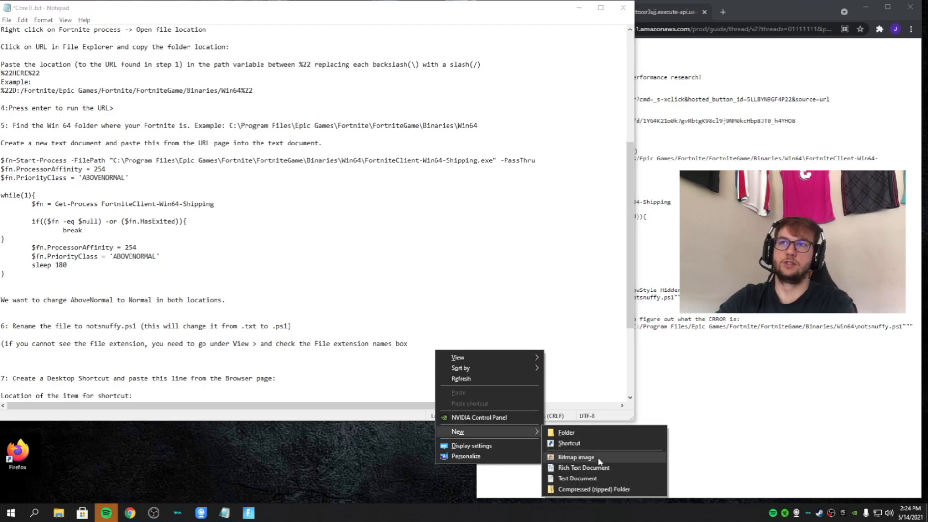
left_click(621, 478)
left_click(452, 456)
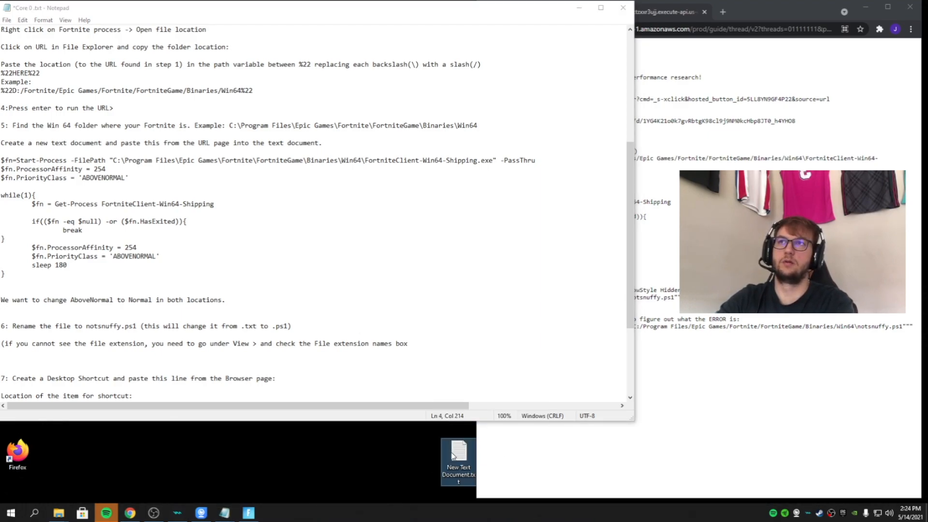
double_click(460, 454)
- Copy the script between the two marker lines on the browser page into the new text document
left_click_drag(795, 156, 546, 260)
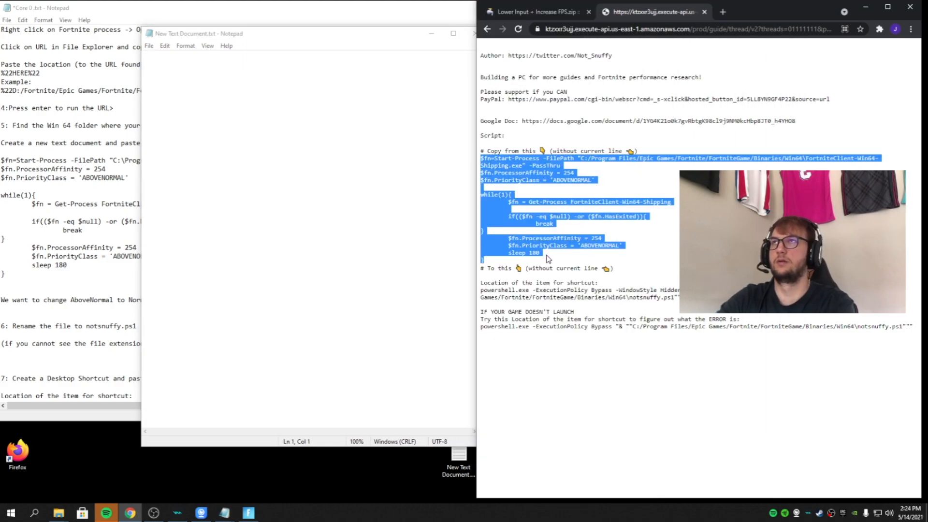
key("ctrl+c")
left_click(225, 81)
key("ctrl+v")
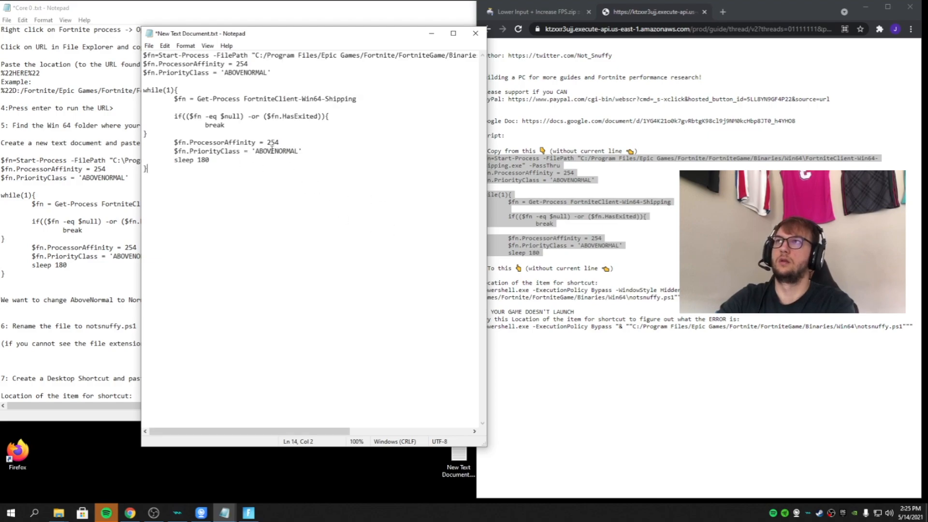
- Change both PriorityClass values in the pasted script to NORMAL
left_click_drag(275, 151, 259, 151)
key("BackSpace")
key("BackSpace")
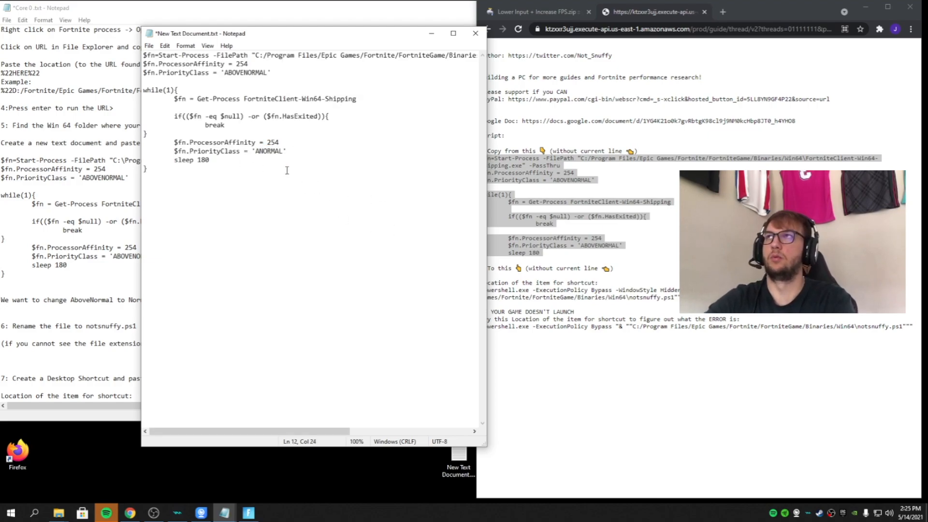
left_click_drag(245, 74, 228, 73)
key("BackSpace")
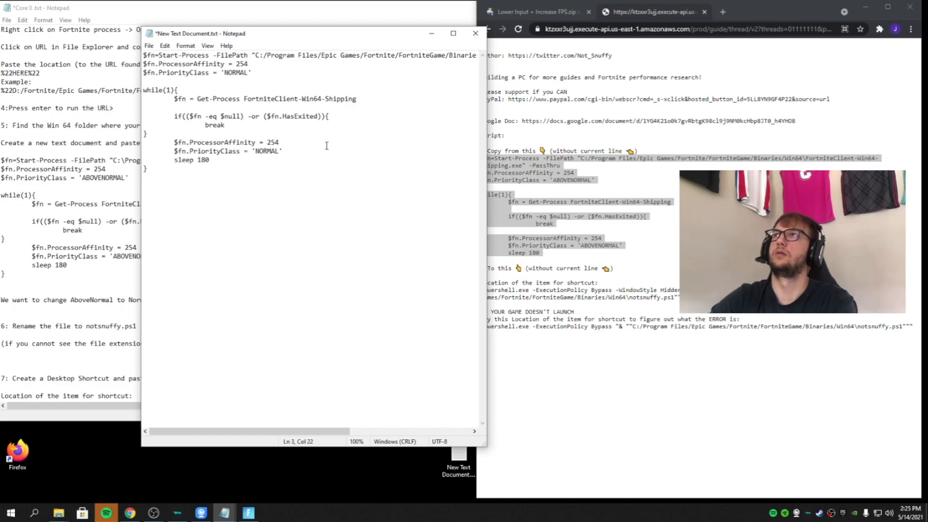
- Save the script document and minimize both it and the browser window
left_click_drag(197, 34, 469, 72)
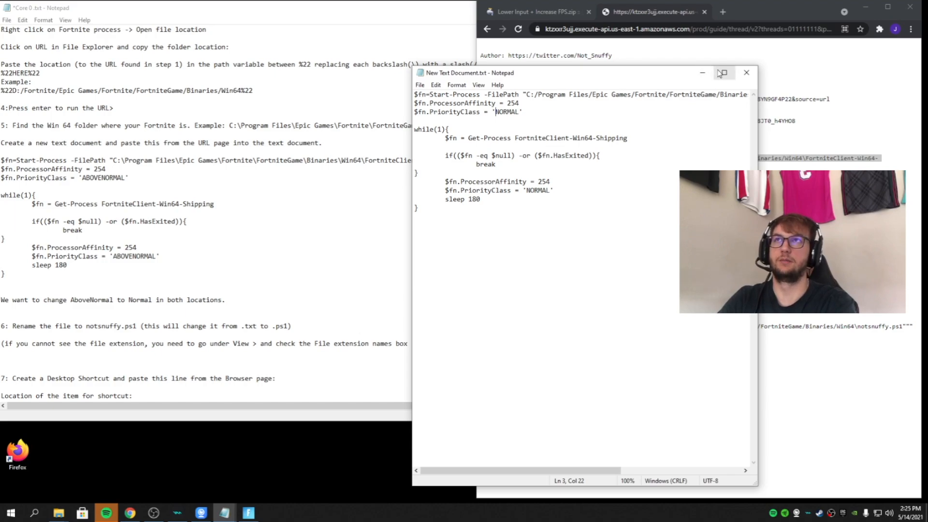
left_click(703, 73)
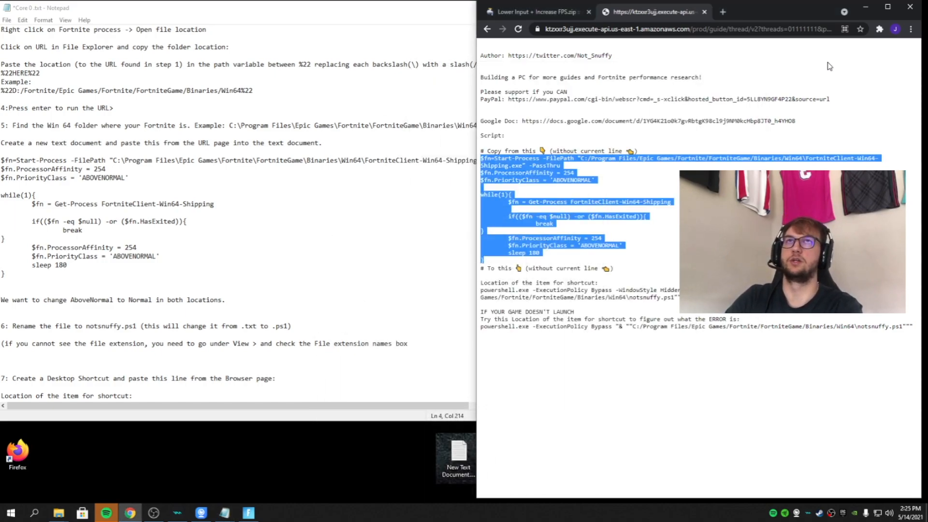
left_click(866, 6)
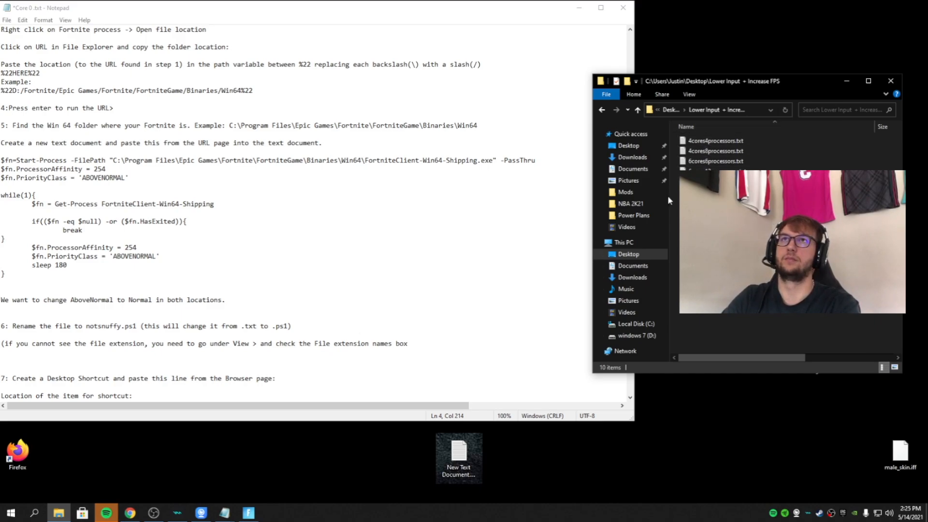
- Examine the ready-made script 8cores16processors.txt and close it
scroll(733, 147, "down", 2)
double_click(732, 146)
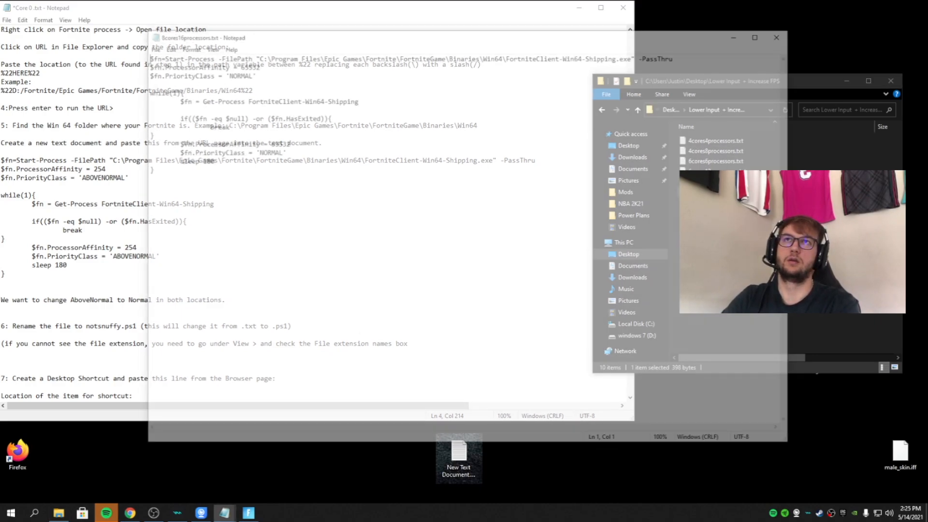
left_click(784, 33)
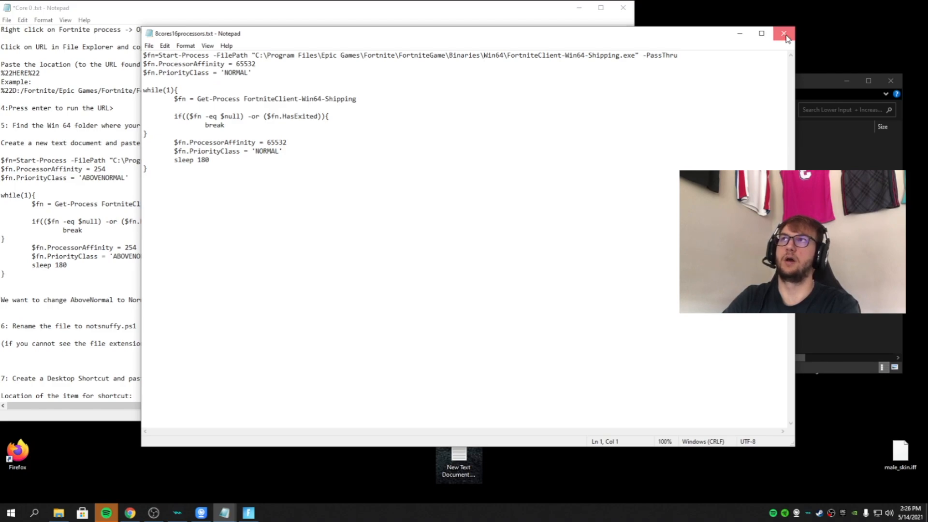
- Review the guide's processor list and its instructions for renaming the script to notsnuffy.ps1
scroll(188, 214, "up", 8)
left_click_drag(219, 169, 3, 82)
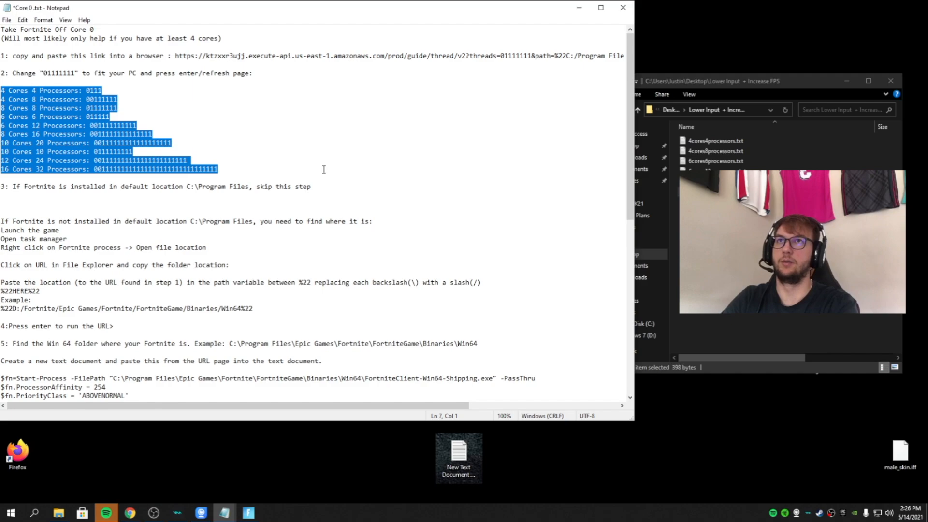
left_click(264, 169)
scroll(255, 218, "down", 5)
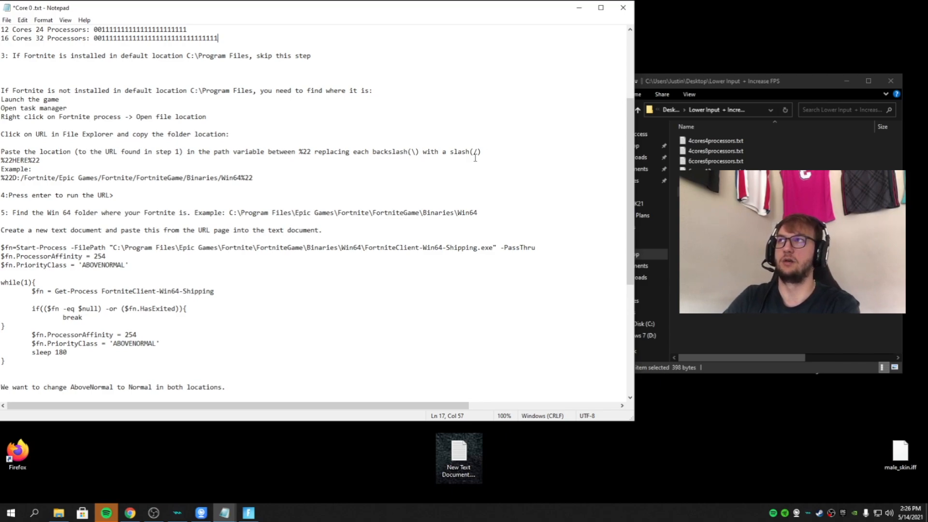
scroll(475, 158, "down", 5)
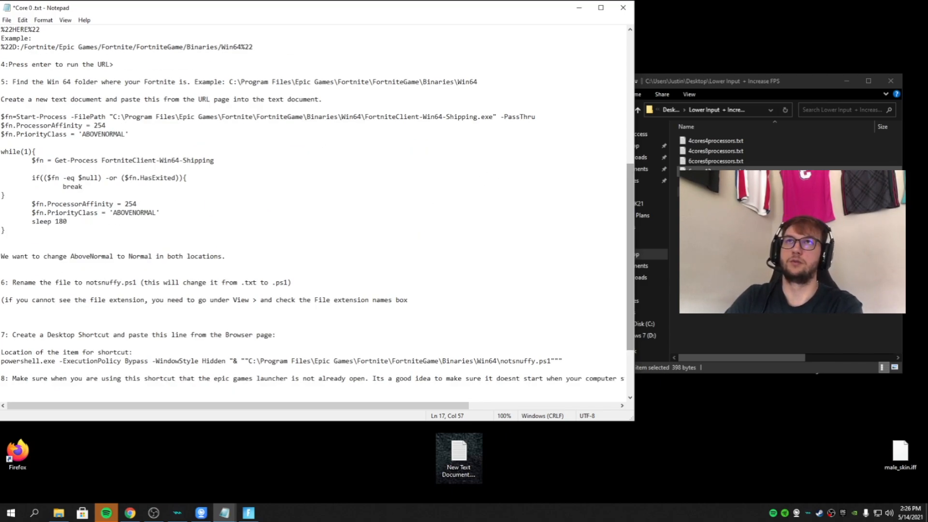
key("alt+Tab")
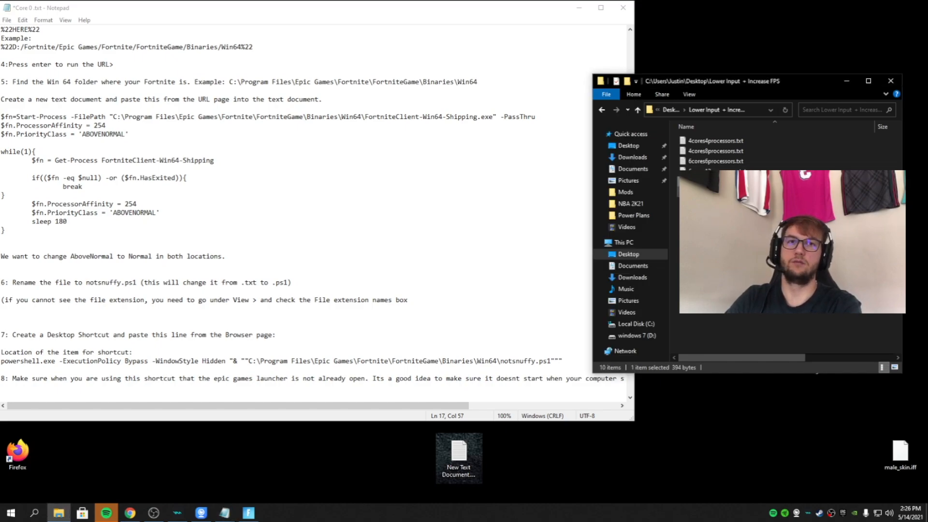
right_click(742, 181)
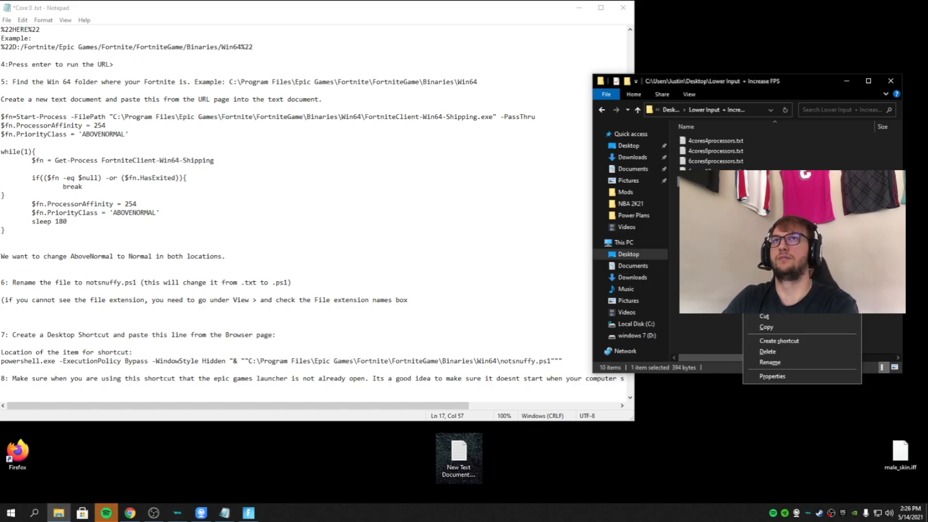
left_click(770, 362)
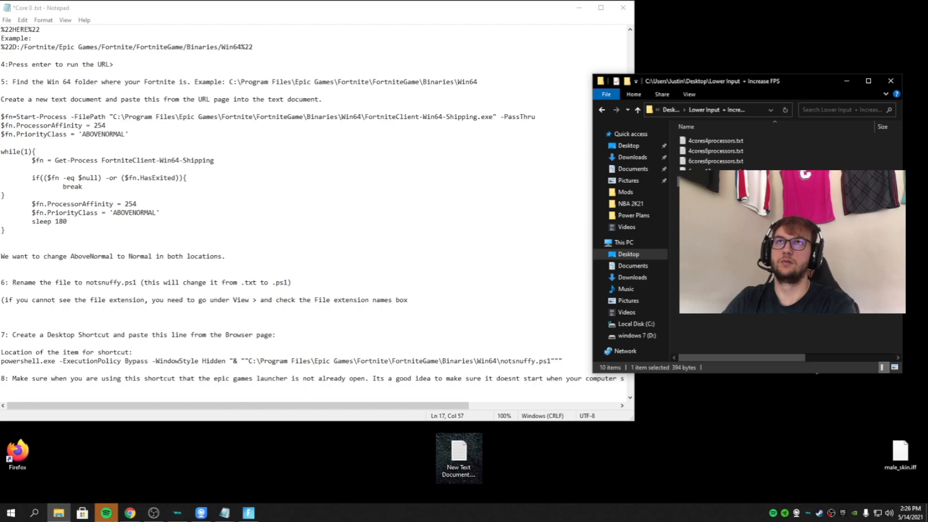
- Hide the file name extensions in the Lower Input + Increase FPS folder, then show them again
left_click_drag(595, 137, 347, 137)
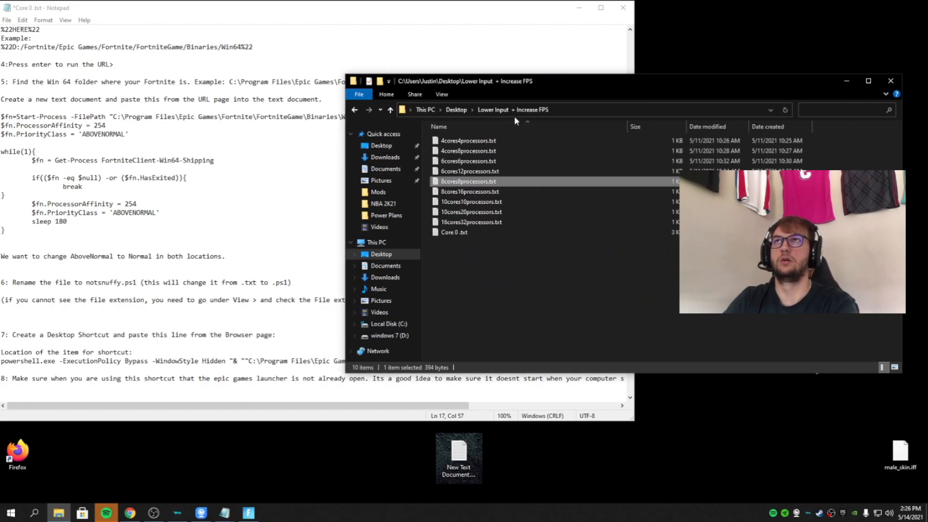
left_click(450, 96)
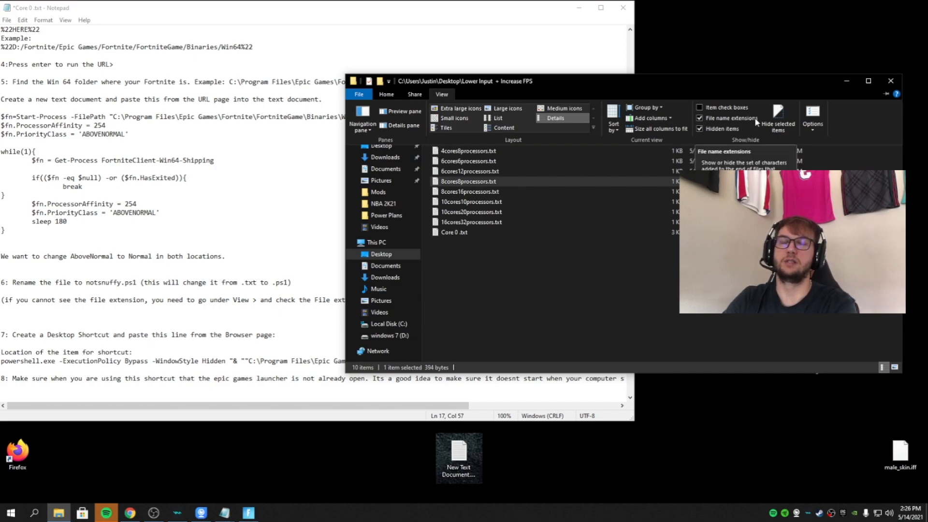
left_click(701, 119)
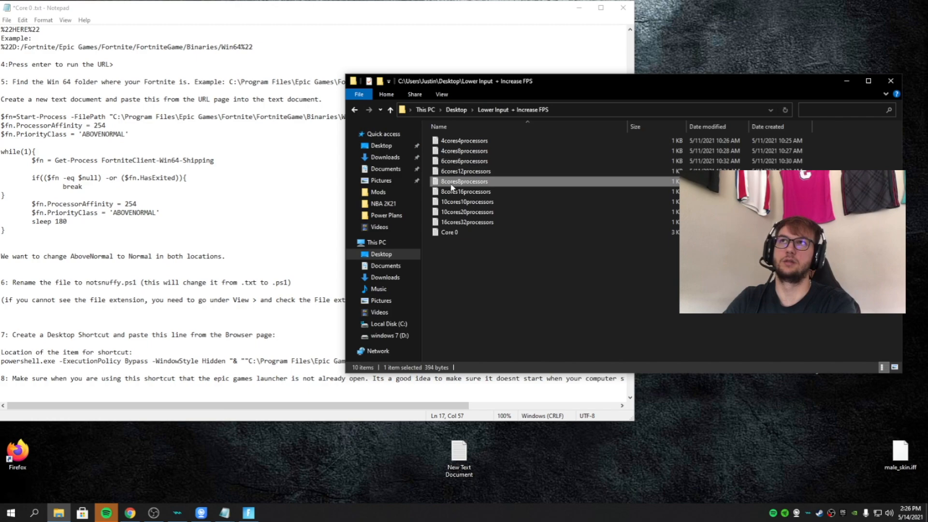
left_click(447, 95)
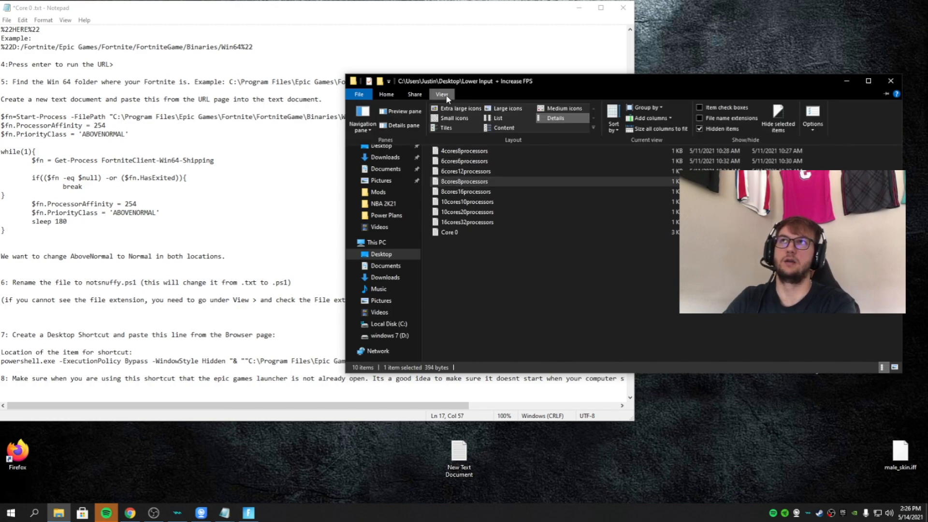
left_click(700, 118)
right_click(484, 183)
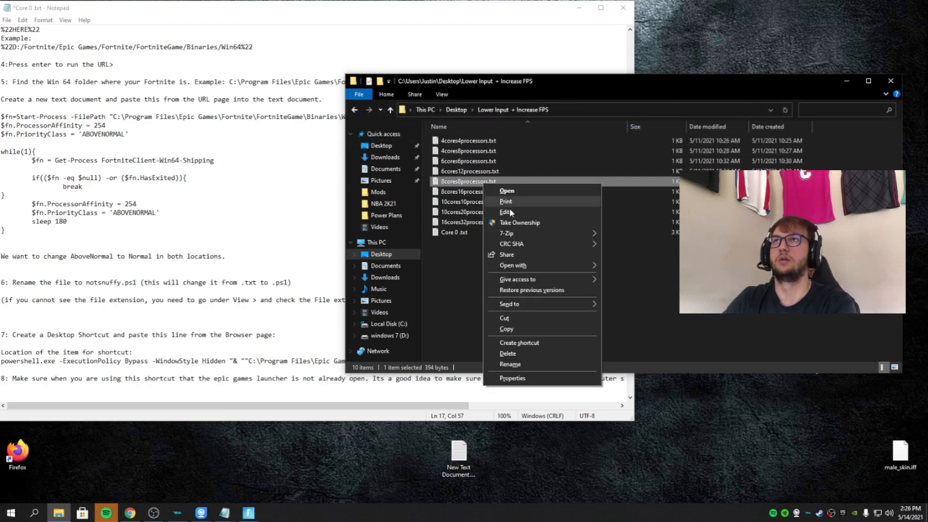
left_click(511, 364)
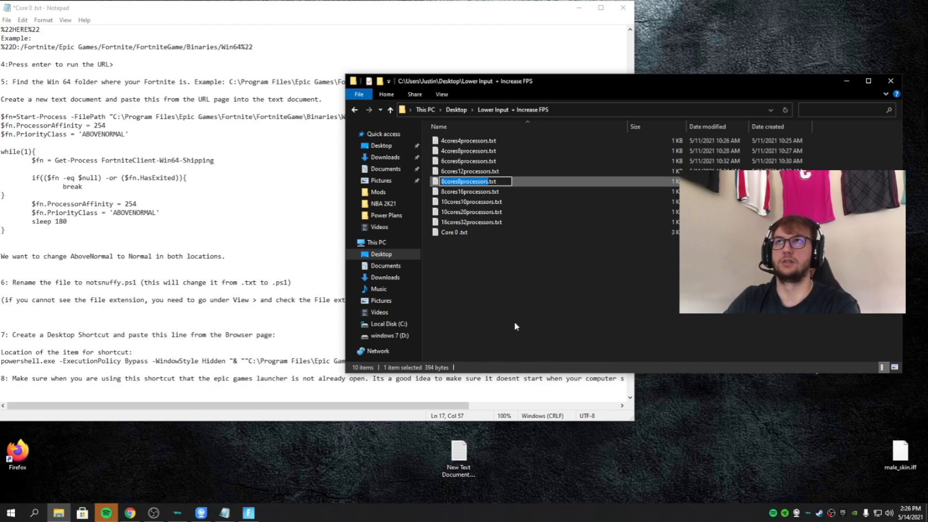
right_click(521, 178)
left_click(553, 362)
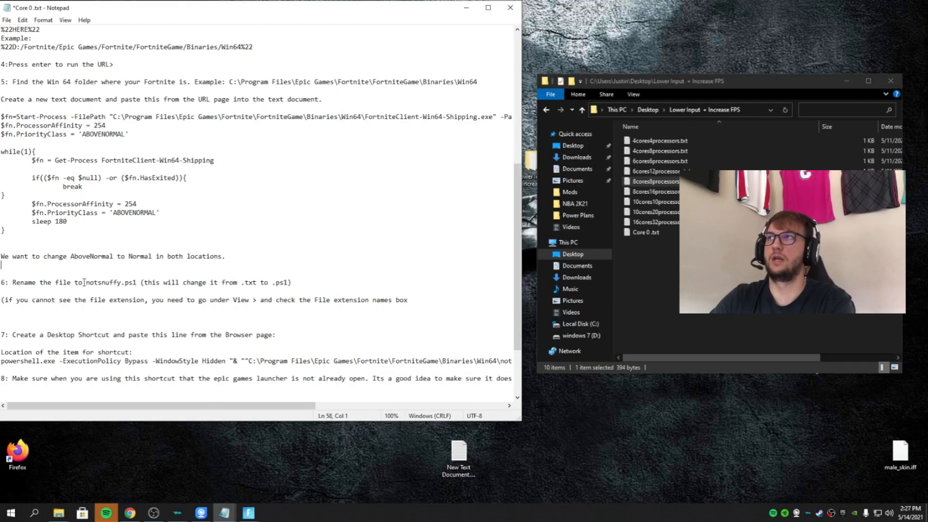
- Rename 8cores8processors.txt to notsnuffy.ps1 with the name copied from the guide, accepting the extension change
left_click_drag(87, 282, 136, 286)
key("ctrl+c")
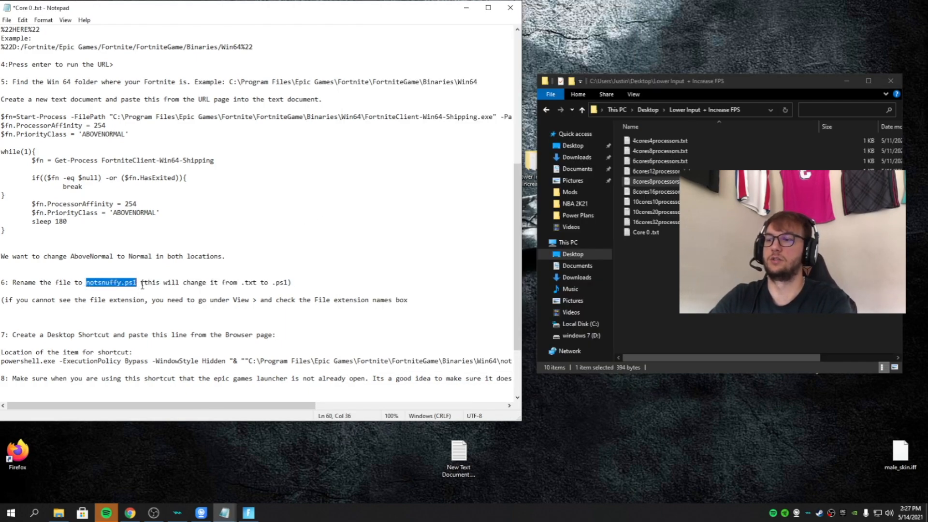
left_click(682, 182)
double_click(682, 181)
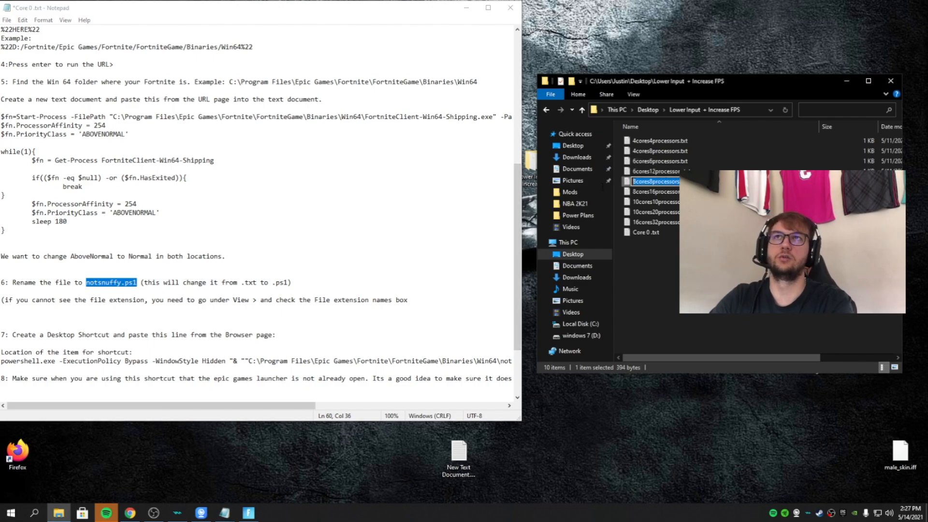
left_click(684, 181)
left_click_drag(683, 182, 632, 182)
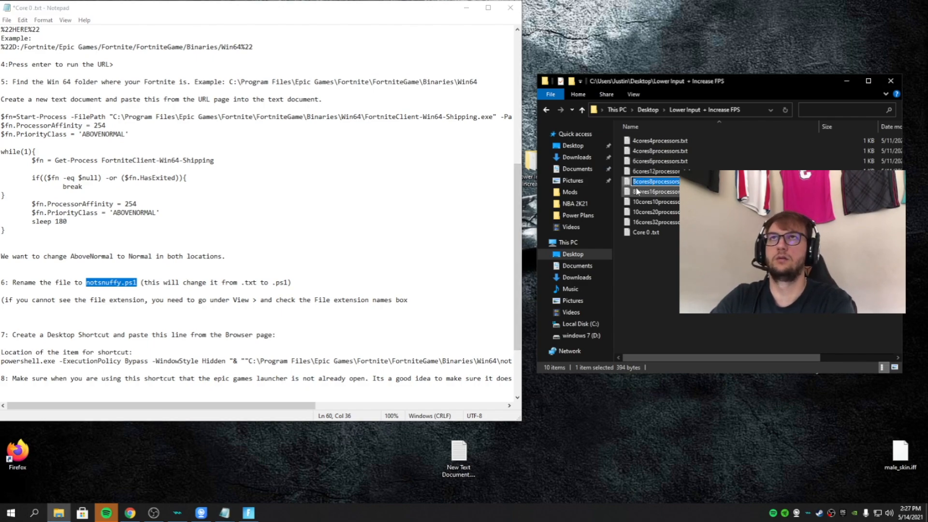
key("ctrl+v")
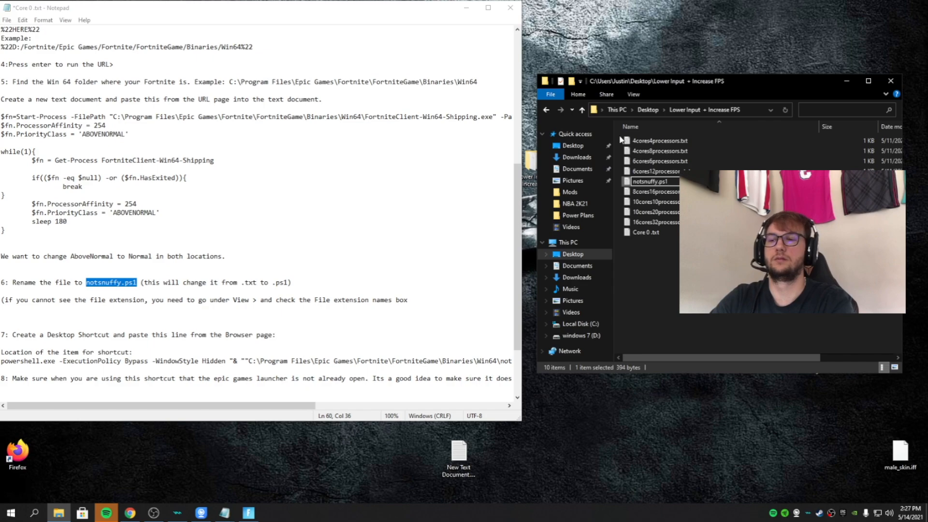
key("Return")
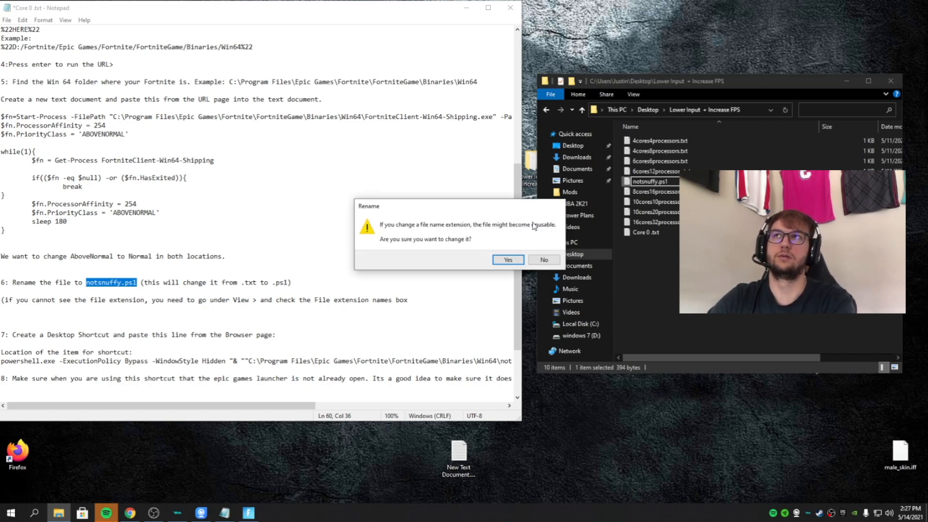
left_click(508, 259)
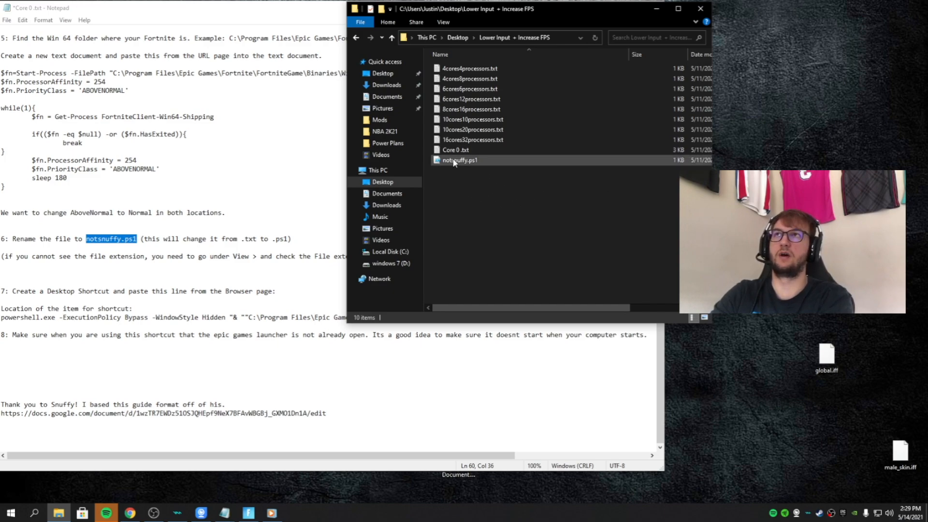
- Start a desktop shortcut with the guide's location line: powershell.exe -ExecutionPolicy Bypass -WindowStyle Hidden "& ""C:\Program Files\Epic Games\Fortnite\FortniteGame\Binaries\Win64\notsnuffy.ps1"""
left_click(263, 372)
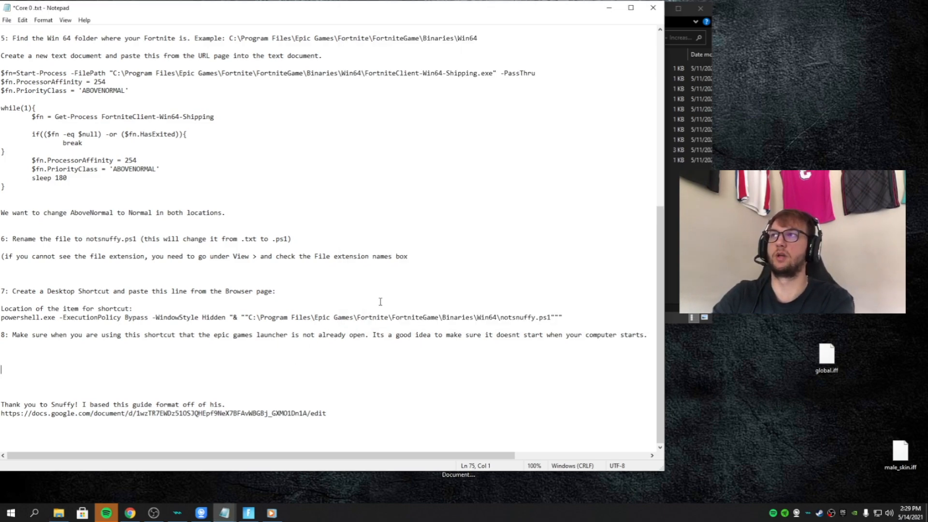
right_click(678, 359)
mouse_move(718, 451)
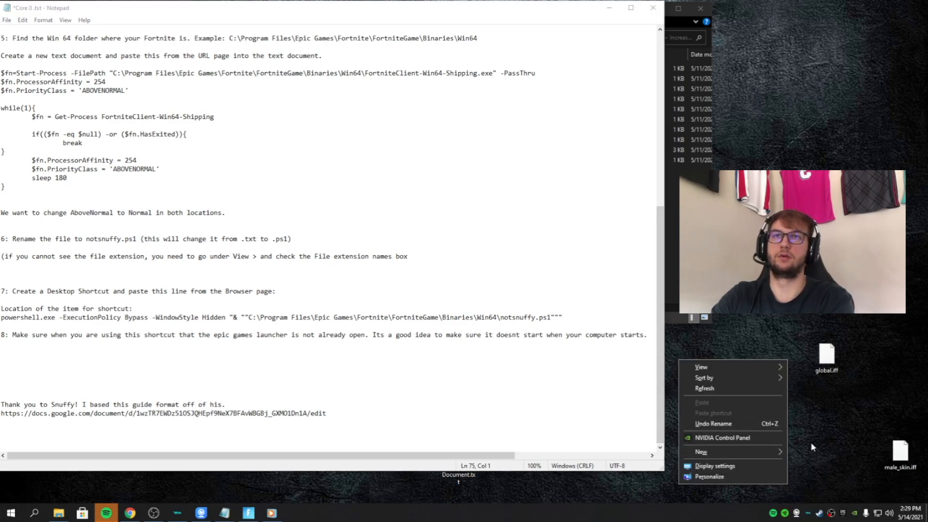
left_click(812, 463)
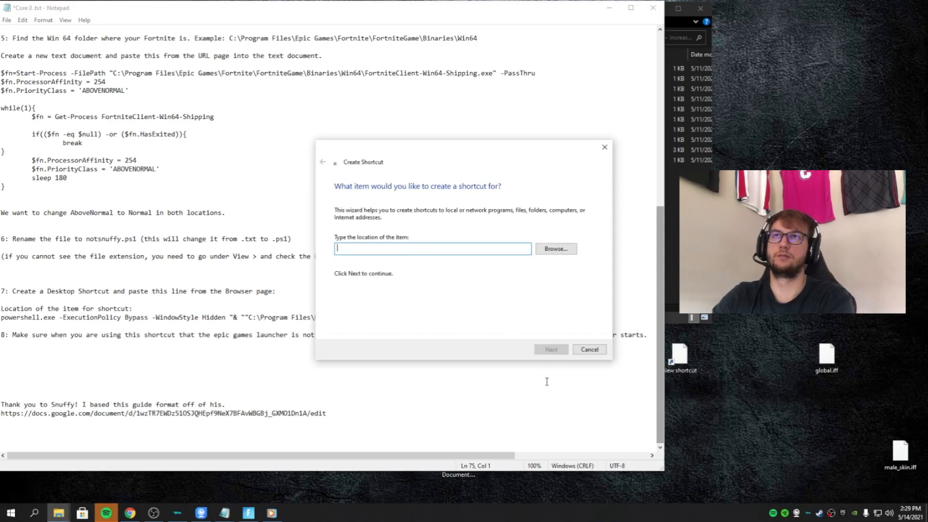
left_click_drag(467, 159, 452, 71)
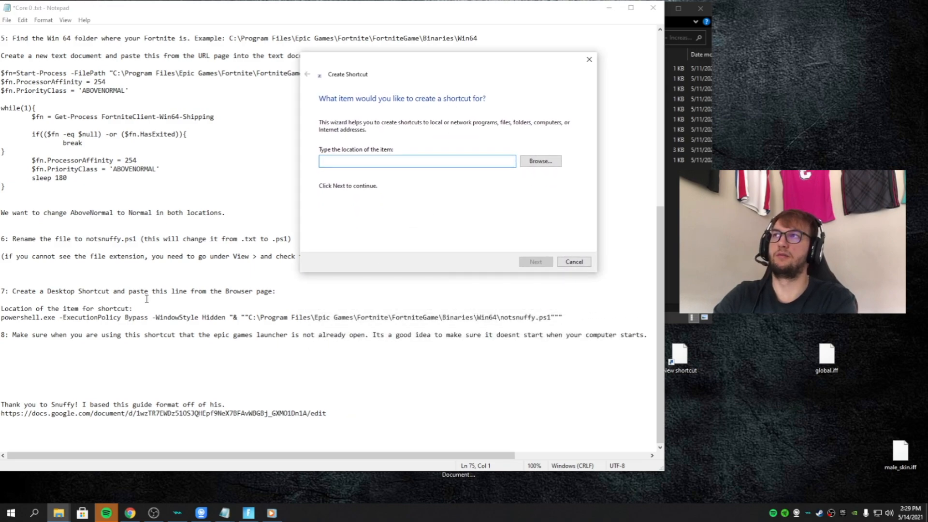
left_click_drag(3, 318, 577, 321)
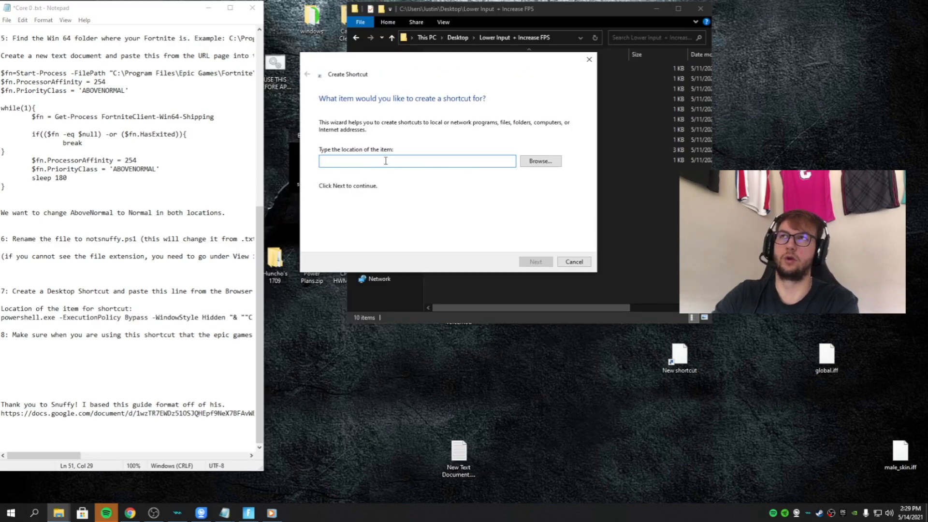
type("powershell.exe -ExecutionPolicy Bypass -WindowStyle Hidden \"& \"\"C:\\Program Files\\Epic Games\\Fortnite\\FortniteGame\\Binaries\\Win64\\notsnuffy.ps1\"\"\"")
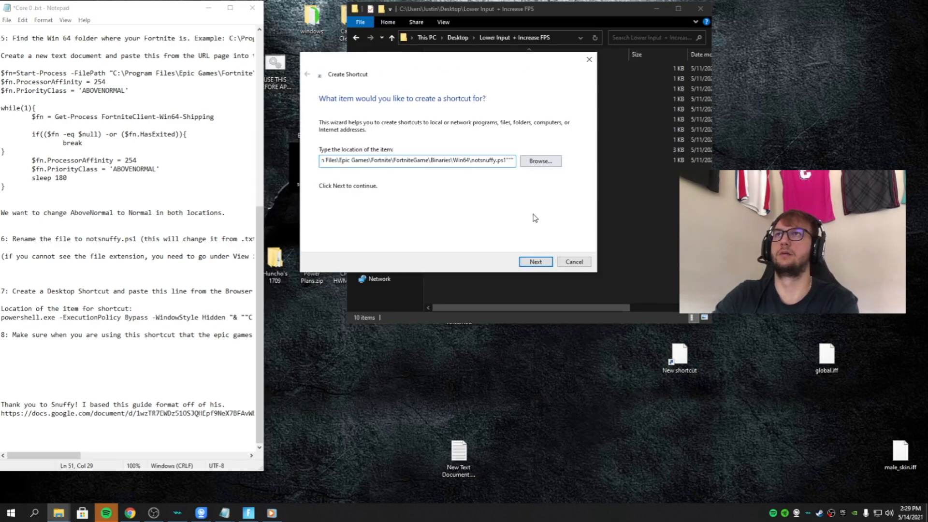
left_click(536, 262)
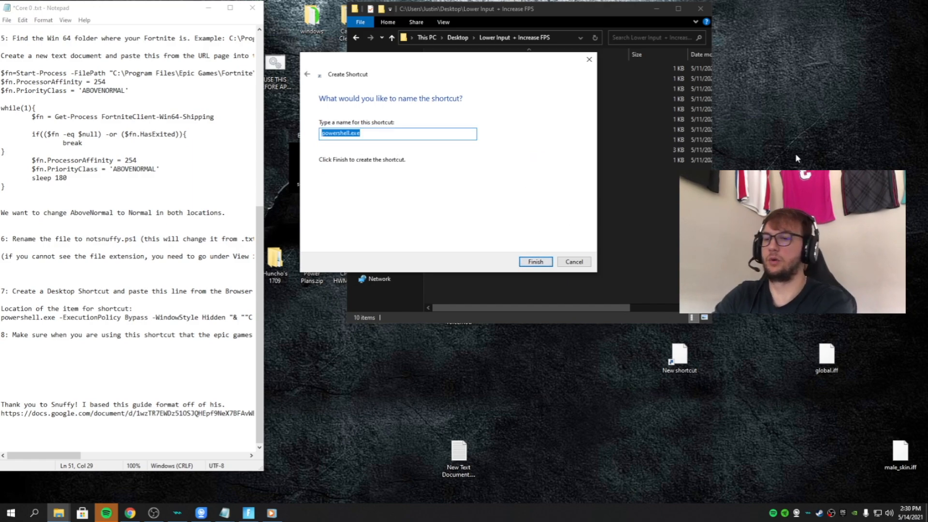
- Name the new shortcut Fortnite and finish creating it
type("Fo")
type("e")
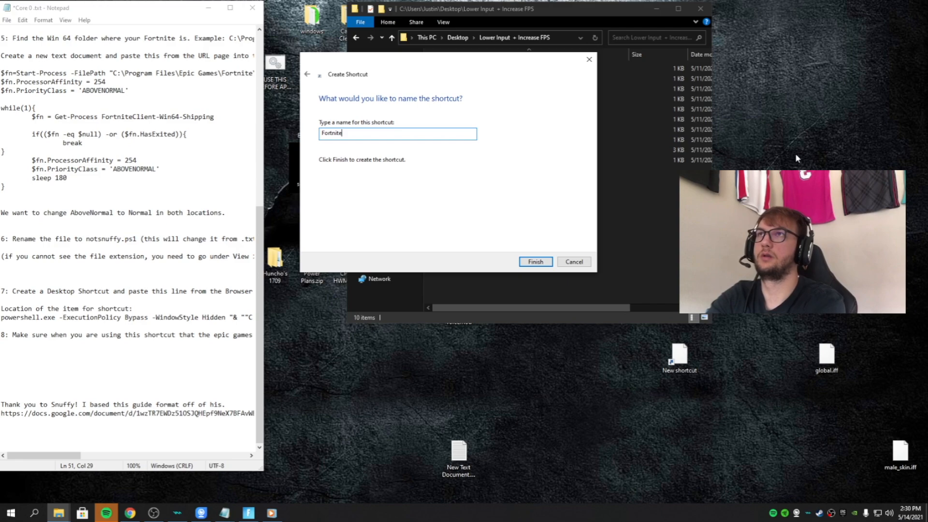
left_click(535, 262)
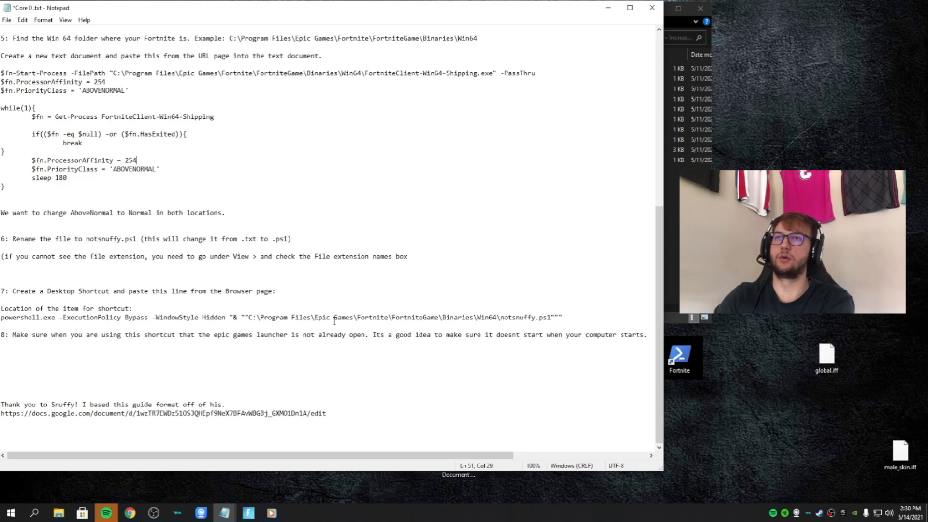
- Check the script path in the guide's shortcut line and copy the notsnuffy.ps1 file from the Lower Input + Increase FPS folder
left_click_drag(267, 318, 525, 320)
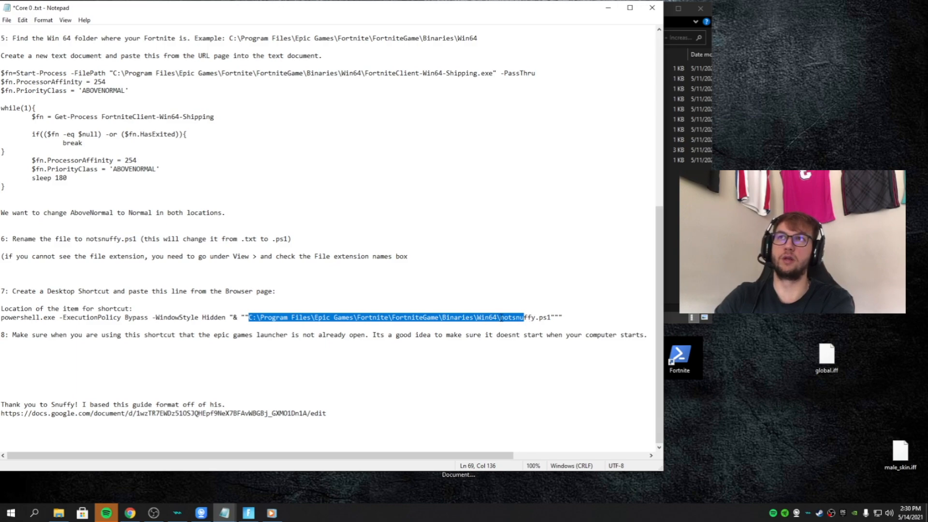
left_click_drag(664, 292, 329, 292)
left_click_drag(574, 8, 745, 25)
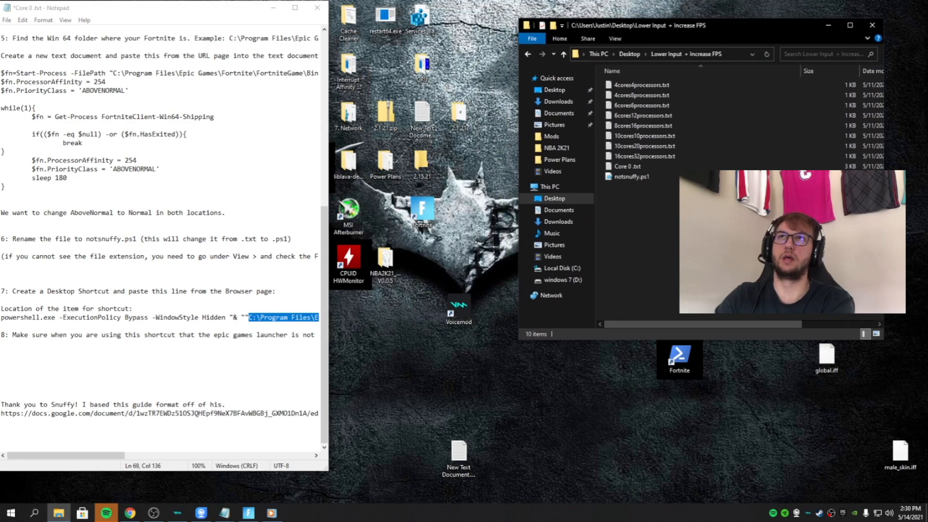
left_click(661, 181)
right_click(660, 182)
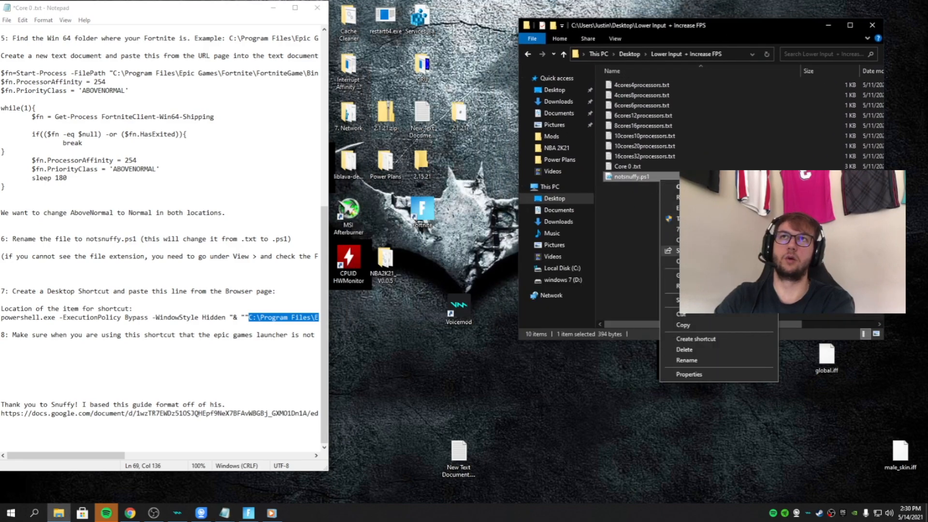
left_click(692, 324)
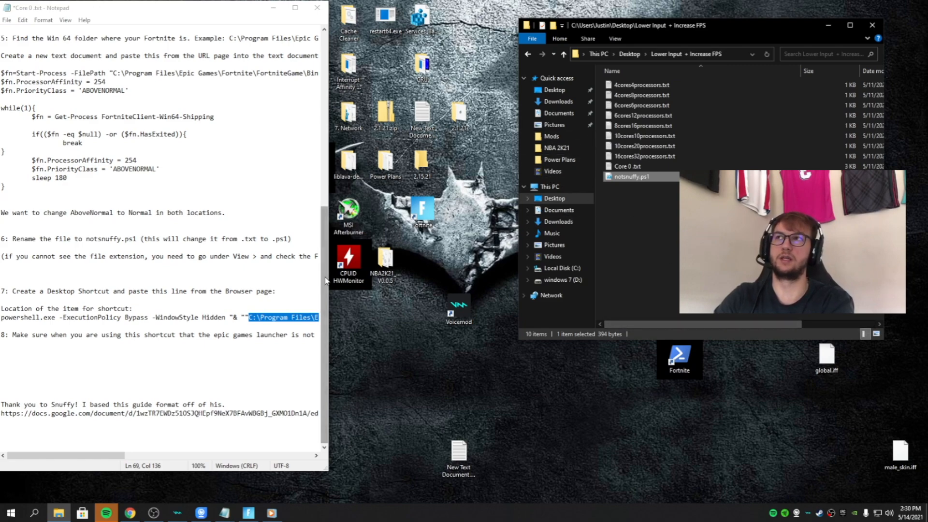
- Open the folder C:\Program Files\Epic Games\Fortnite\FortniteGame\Binaries\Win64 named in the guide's shortcut line
left_click_drag(329, 283, 570, 283)
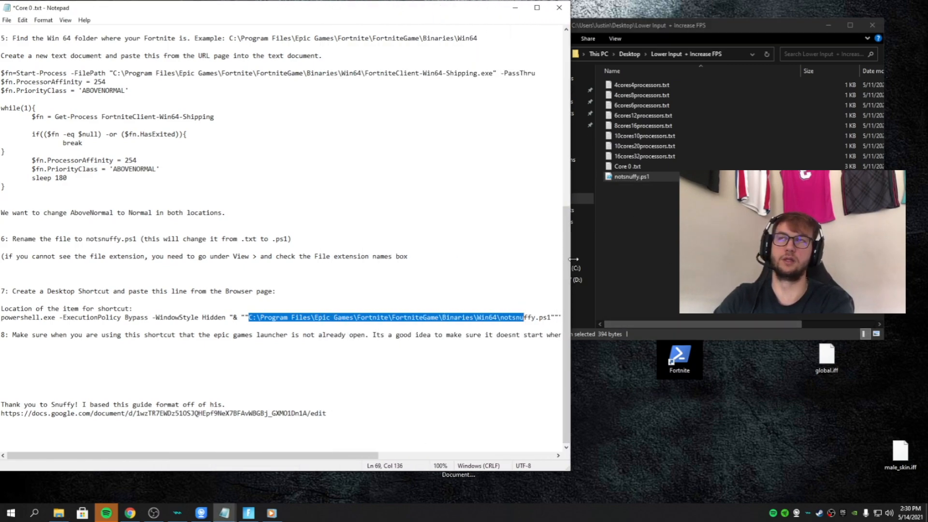
left_click(628, 208)
left_click(563, 268)
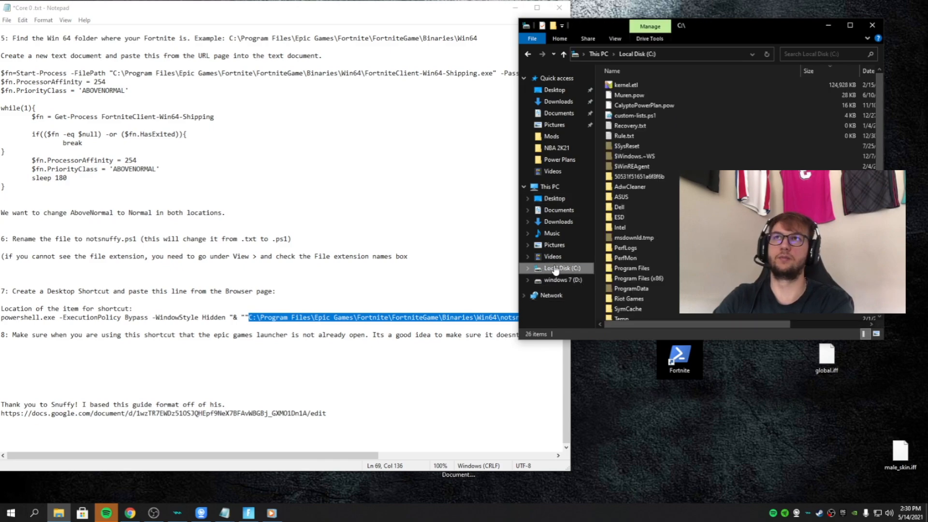
double_click(634, 246)
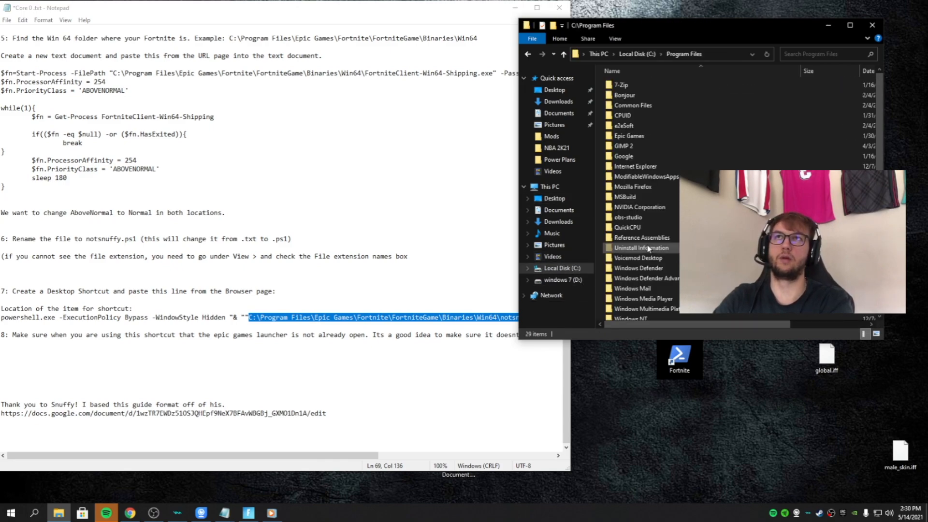
double_click(639, 136)
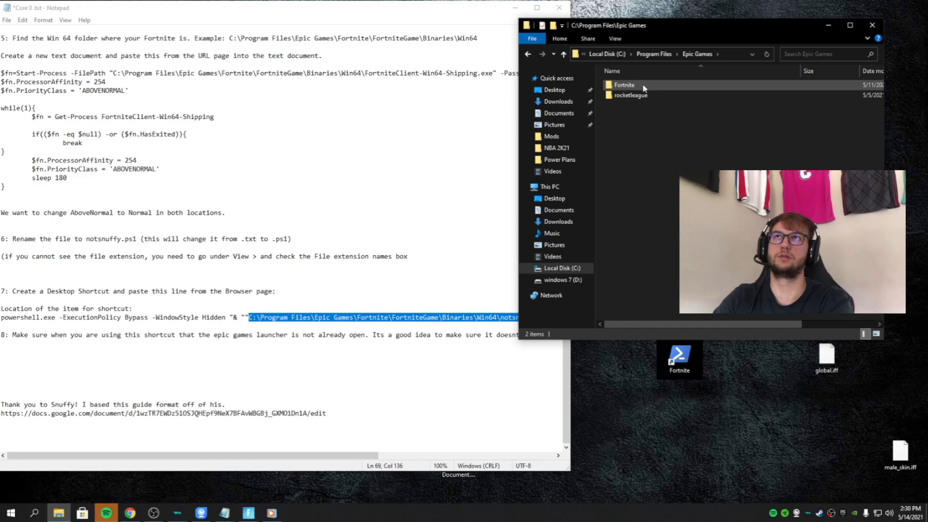
double_click(643, 88)
double_click(629, 106)
left_click(634, 89)
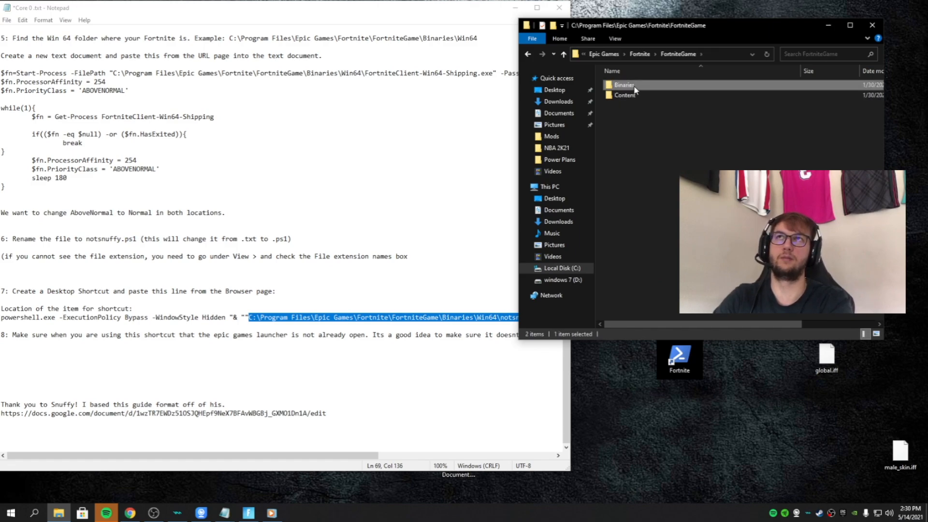
double_click(634, 89)
double_click(626, 94)
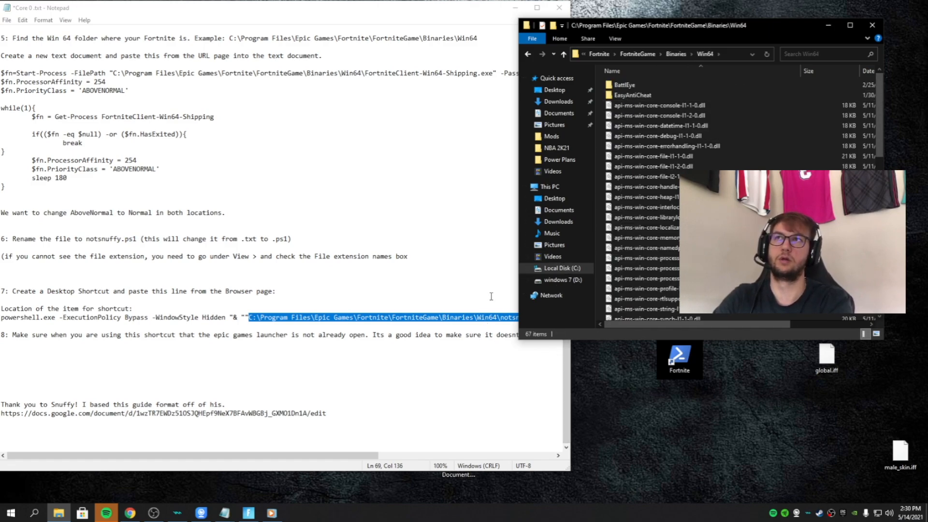
- Paste notsnuffy.ps1 into the Win64 folder and minimize the folder window
right_click(751, 108)
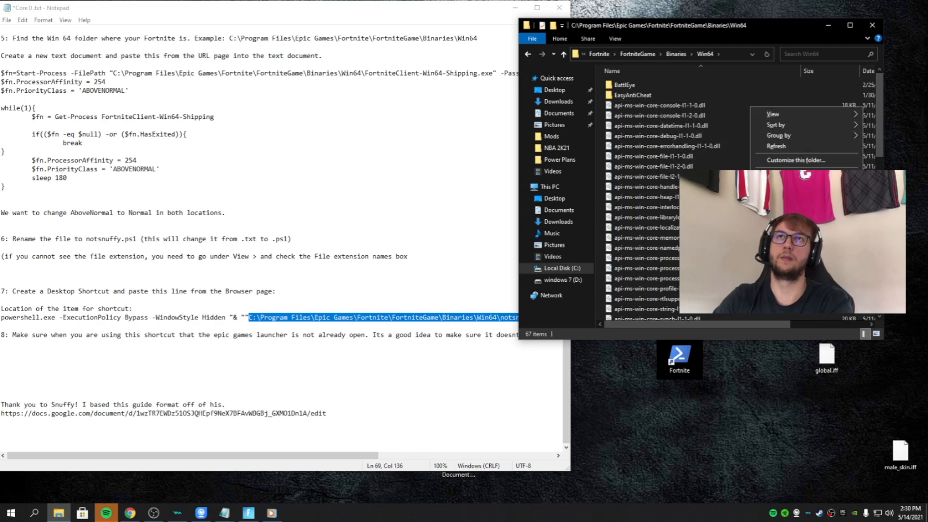
left_click(773, 175)
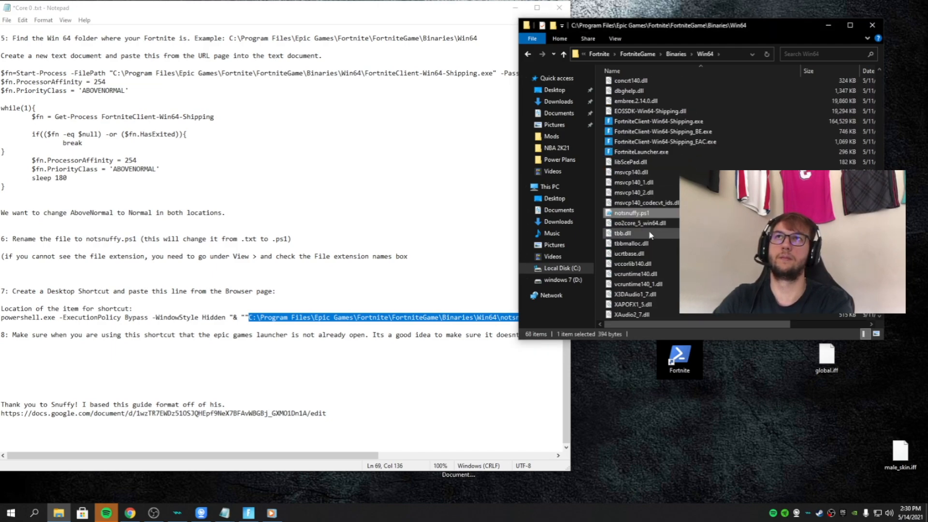
left_click(829, 25)
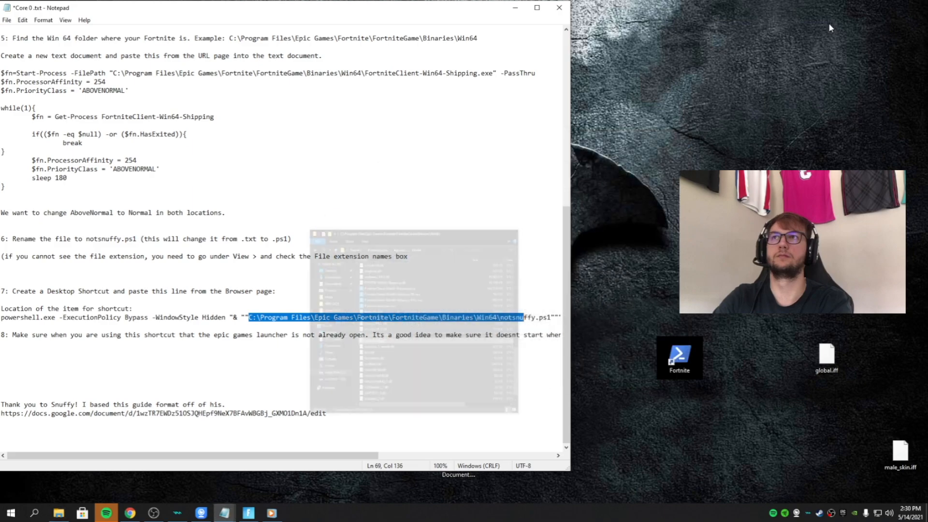
- Open the Epic Games Launcher settings and check the Run When My Computer Starts preference
right_click(844, 513)
left_click(844, 519)
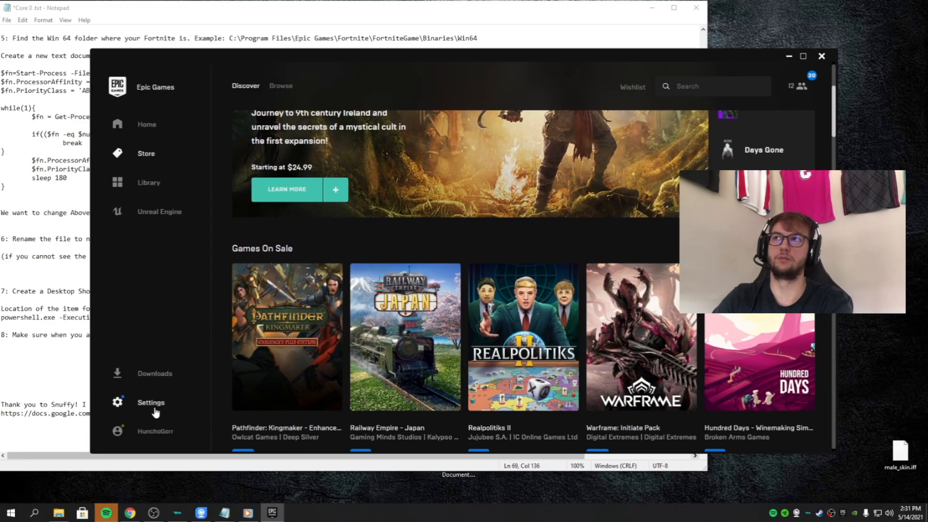
left_click(155, 409)
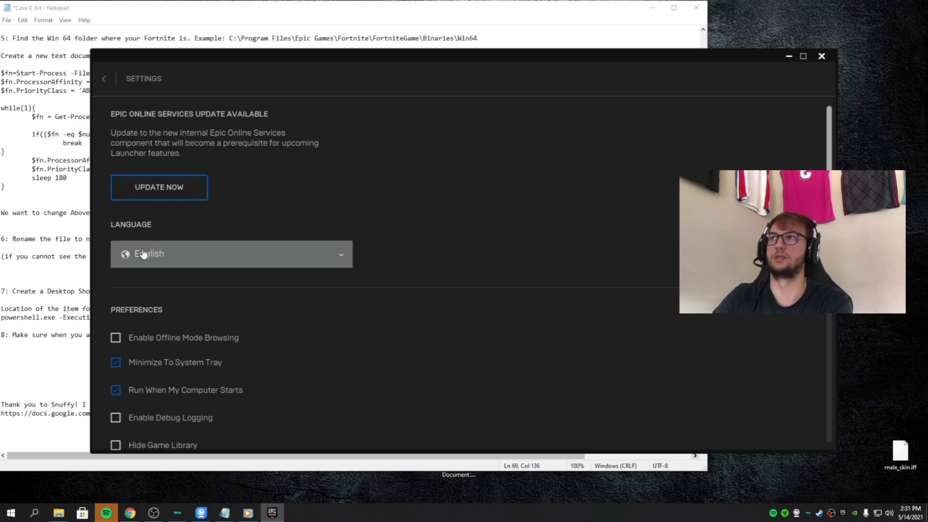
scroll(188, 357, "down", 1)
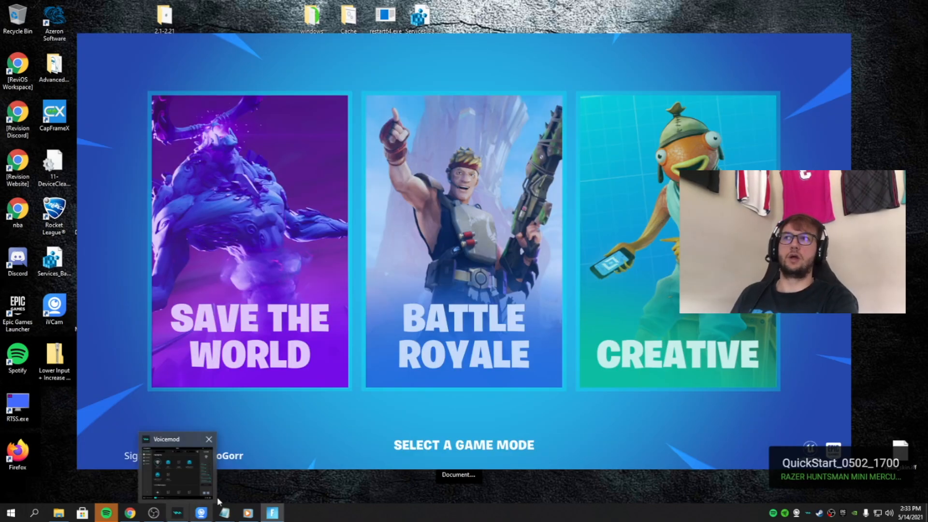
- Open Task Manager and go to the details entry of the running Fortnite app
right_click(11, 512)
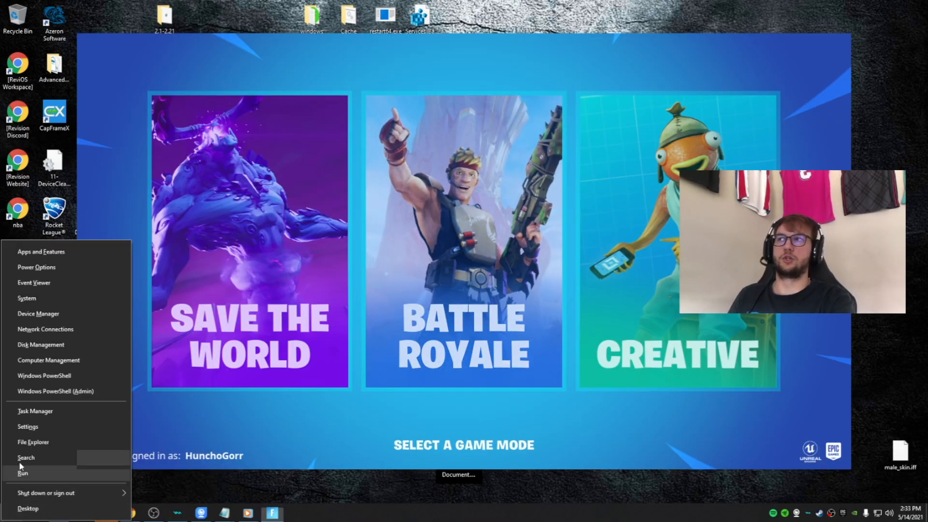
left_click(34, 411)
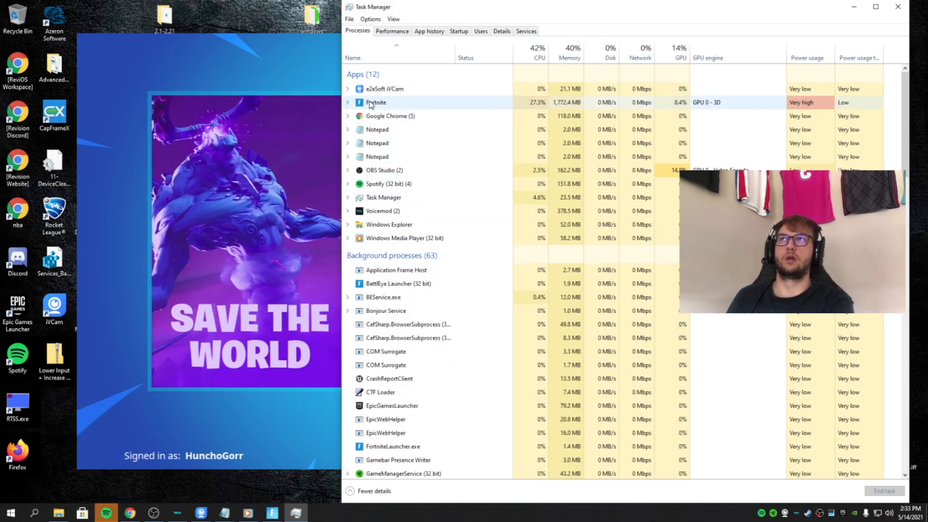
right_click(397, 102)
left_click(400, 172)
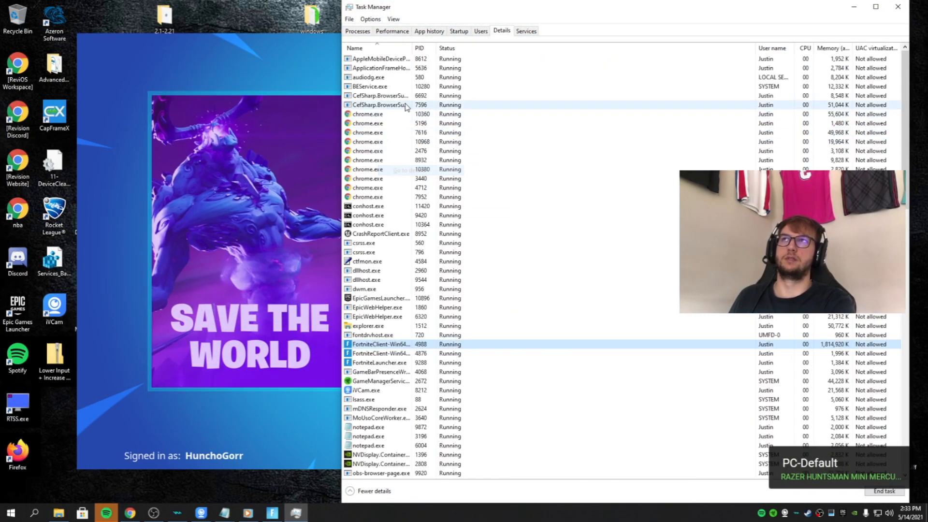
- Check which CPUs the selected FortniteClient-Win64-Shipping.exe process may use in its processor affinity, and close Task Manager
right_click(380, 344)
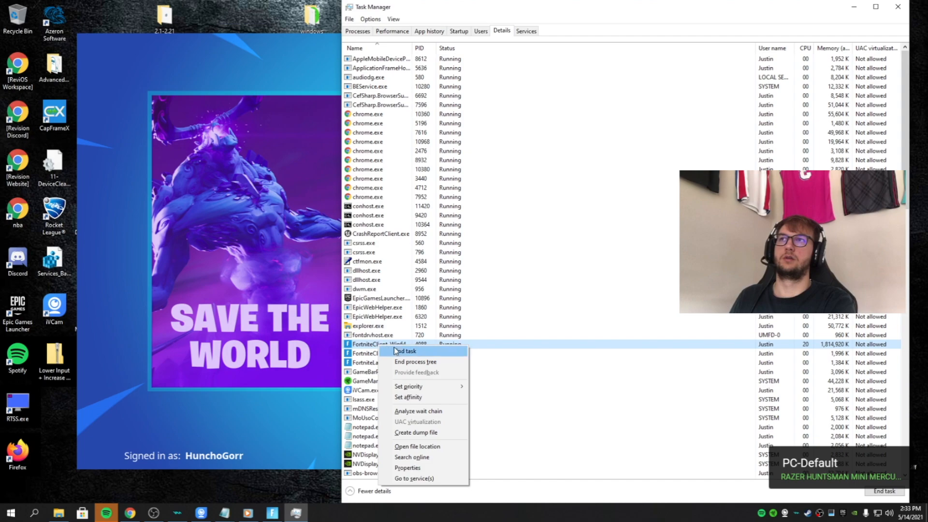
left_click(408, 397)
left_click(425, 76)
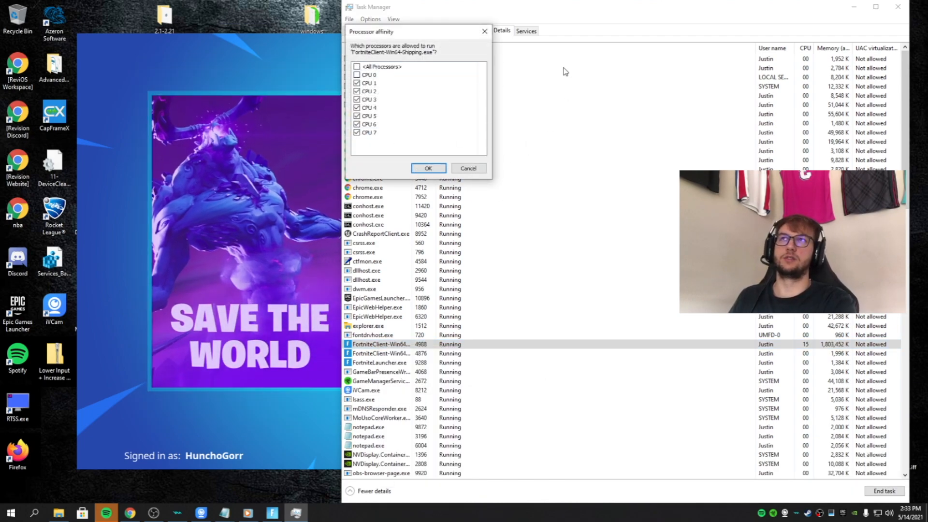
left_click(486, 35)
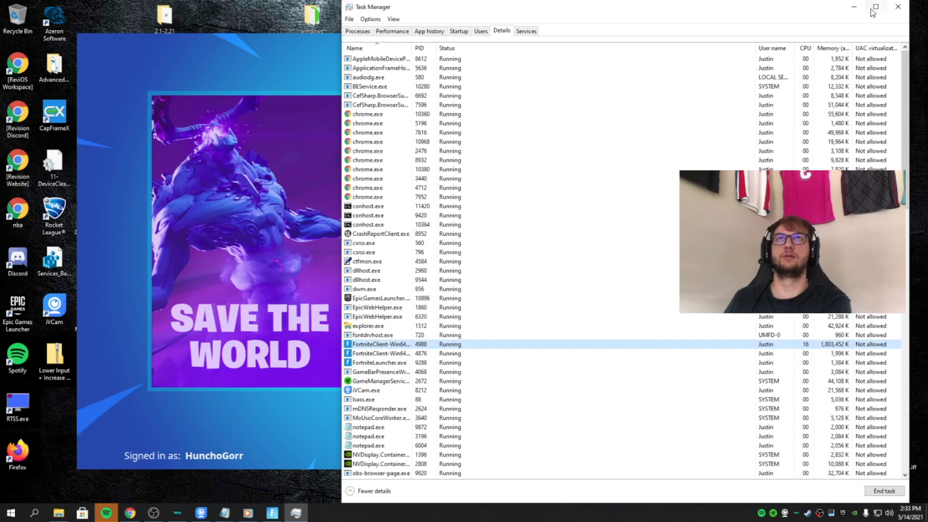
left_click(897, 7)
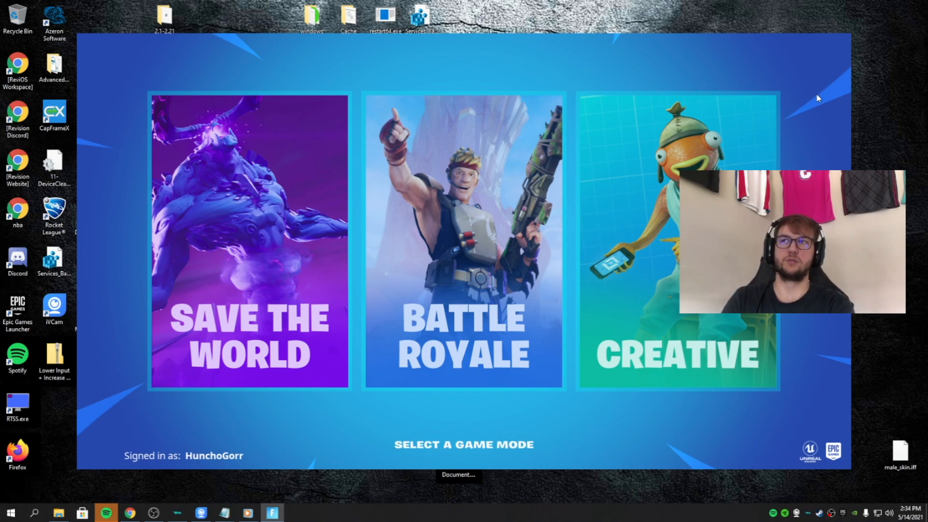
mouse_move(725, 218)
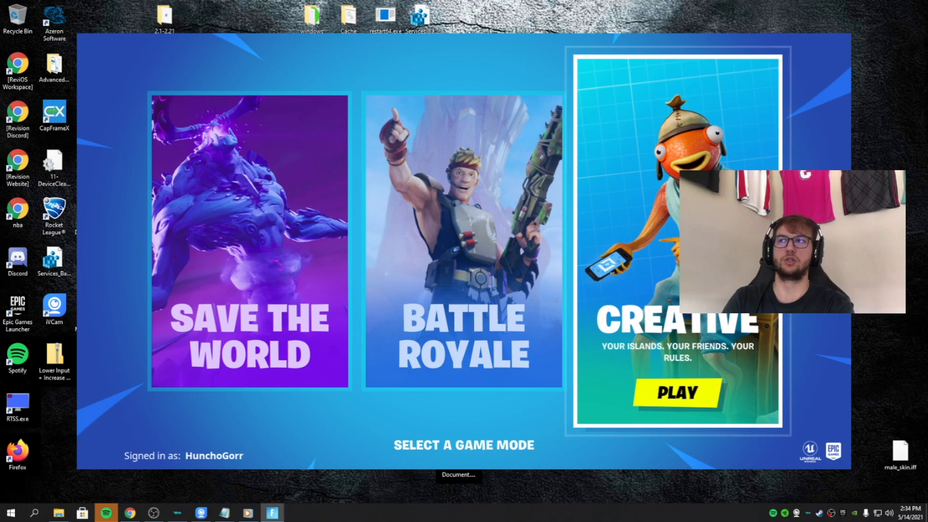